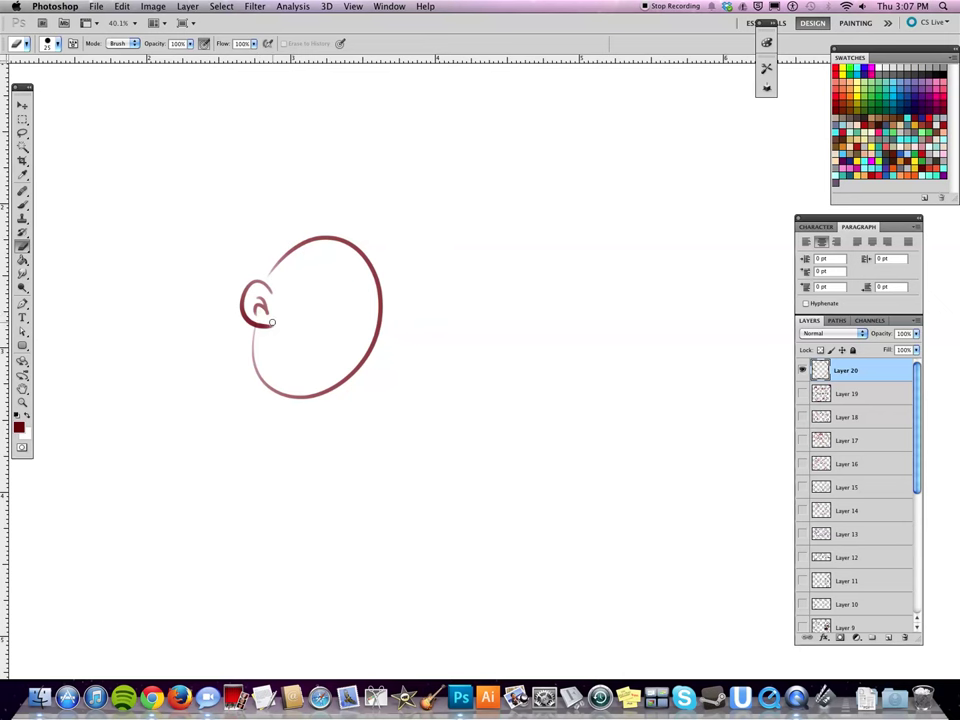
- Strengthen the head outline above and below the ear and add short vertical sideburn lines beside it
{"action": "key", "text": "b"}
{"action": "left_click_drag", "start_coordinate": [267, 278], "coordinate": [291, 248]}
{"action": "key", "text": "e"}
{"action": "mouse_move", "coordinate": [255, 332]}
{"action": "left_mouse_down"}
{"action": "mouse_move", "coordinate": [305, 397]}
{"action": "mouse_move", "coordinate": [266, 380]}
{"action": "mouse_move", "coordinate": [298, 394]}
{"action": "left_mouse_up"}
{"action": "key", "text": "super+z"}
{"action": "key", "text": "b"}
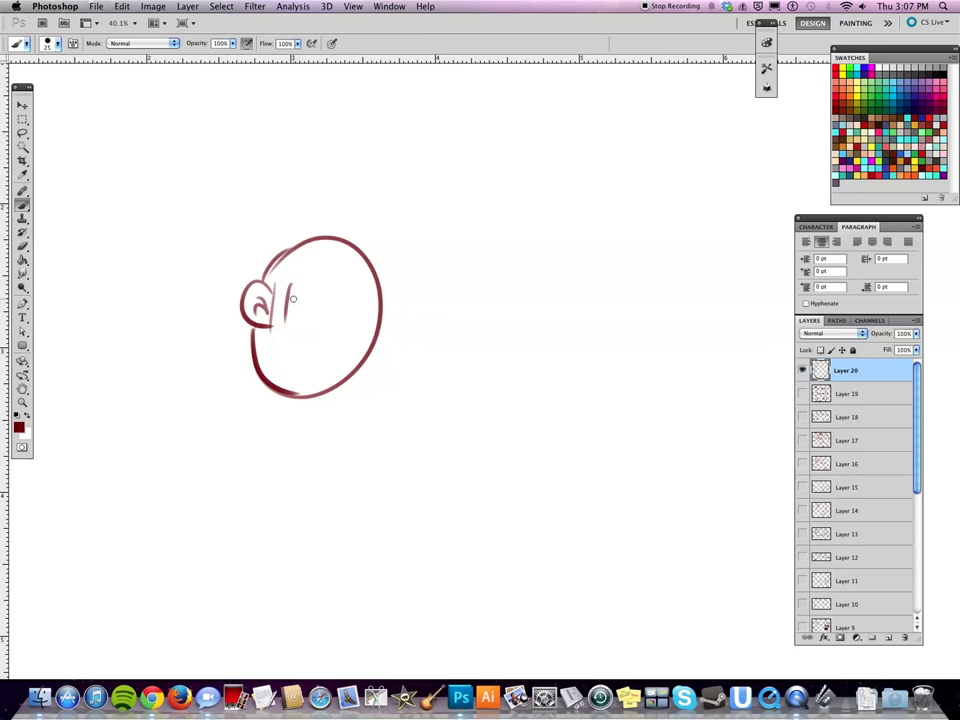
- Erase the lower part of the head outline and redraw the jaw line below the ear down to the chin
{"action": "left_click_drag", "start_coordinate": [287, 322], "coordinate": [346, 372]}
{"action": "key", "text": "e"}
{"action": "mouse_move", "coordinate": [252, 335]}
{"action": "left_mouse_down"}
{"action": "mouse_move", "coordinate": [276, 398]}
{"action": "mouse_move", "coordinate": [261, 342]}
{"action": "left_mouse_up"}
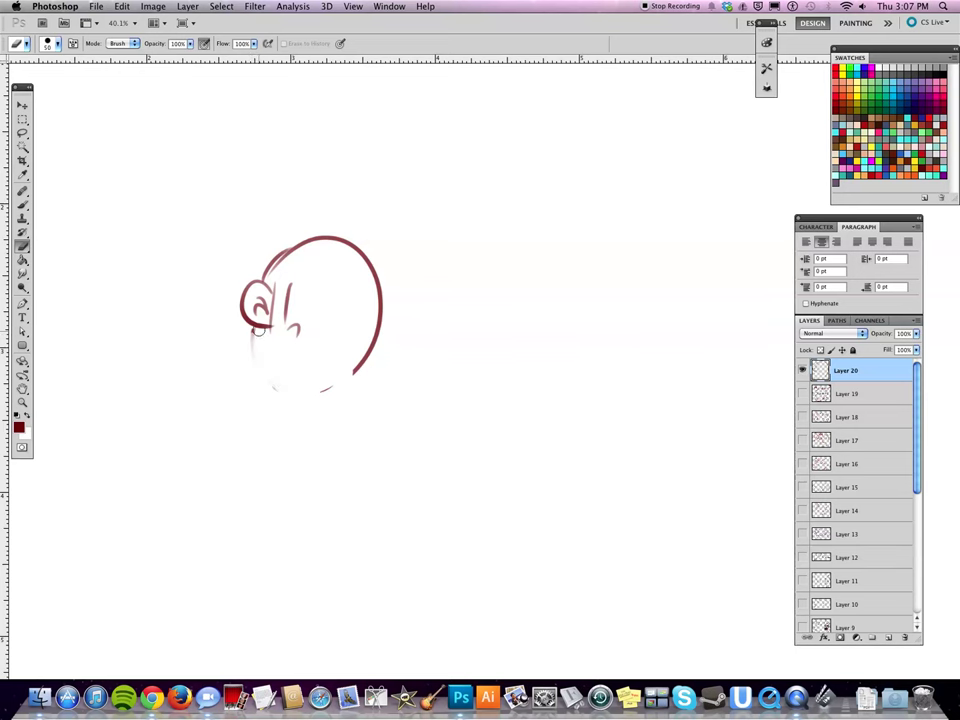
{"action": "key", "text": "b"}
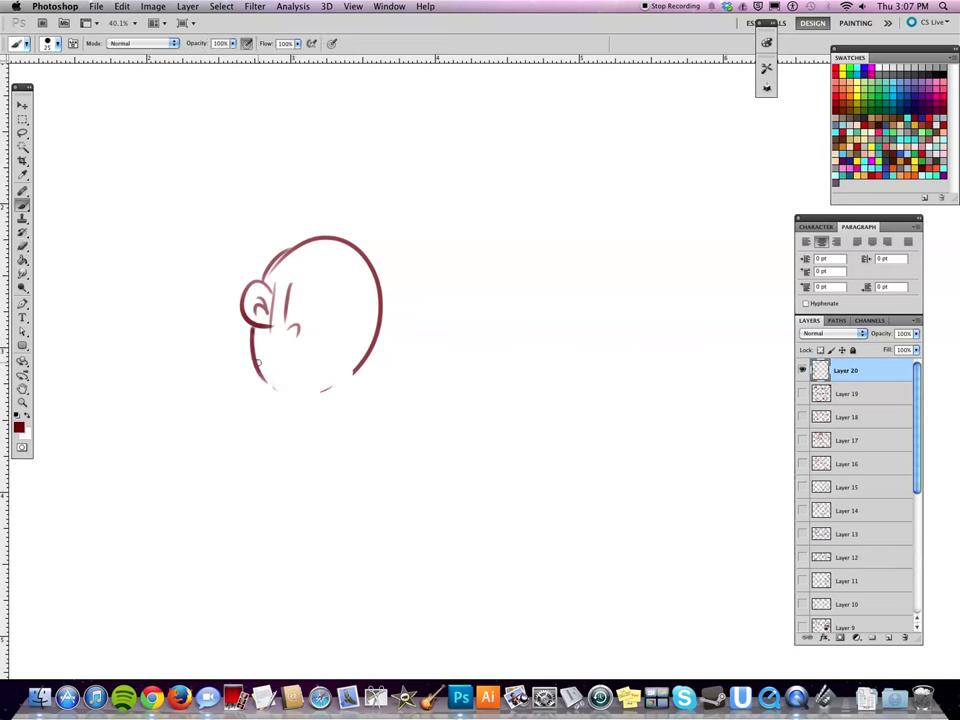
{"action": "key", "text": "super+z"}
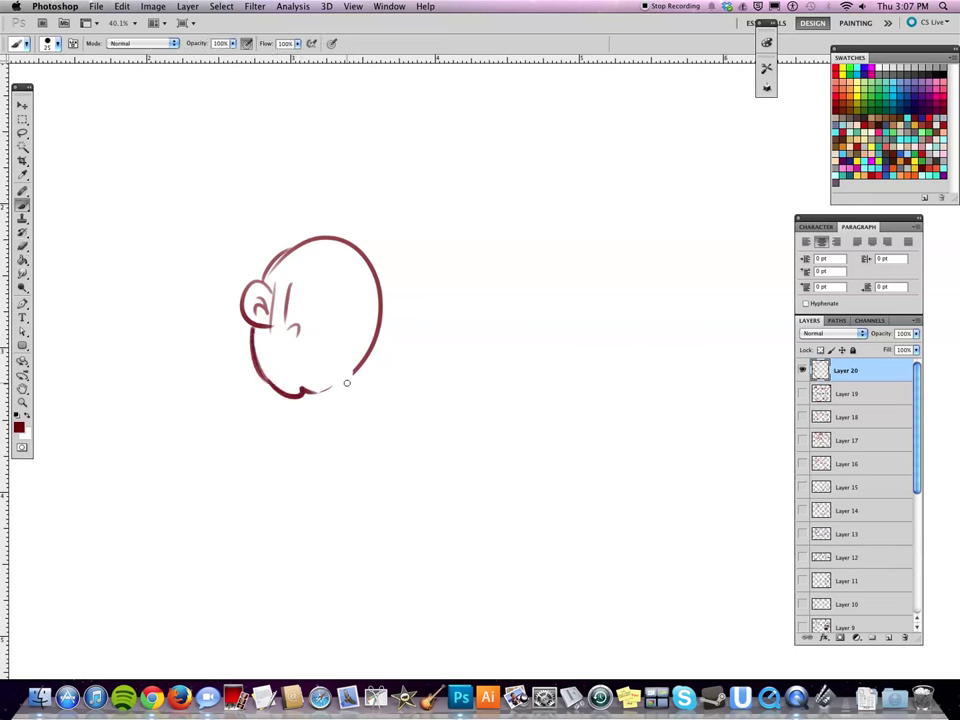
- Draw a bumpy, scalloped chin and connect it to the far side of the head with a new jaw line
{"action": "key", "text": "e"}
{"action": "mouse_move", "coordinate": [328, 390]}
{"action": "left_mouse_down"}
{"action": "mouse_move", "coordinate": [311, 386]}
{"action": "mouse_move", "coordinate": [335, 399]}
{"action": "mouse_move", "coordinate": [363, 358]}
{"action": "left_mouse_up"}
{"action": "key", "text": "b"}
{"action": "key", "text": "e"}
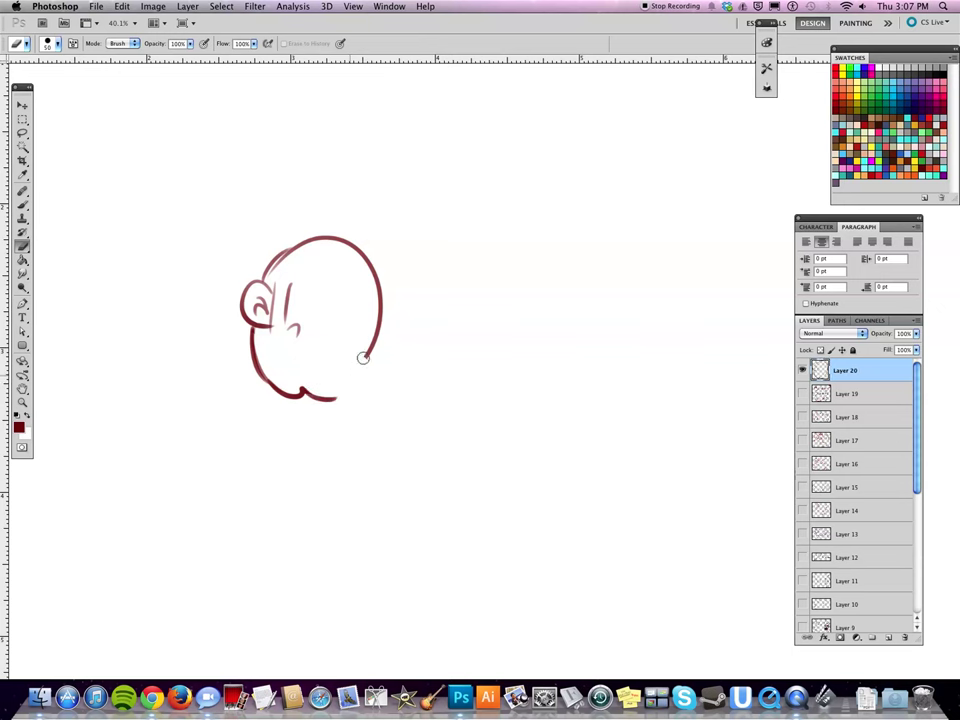
{"action": "key", "text": "b"}
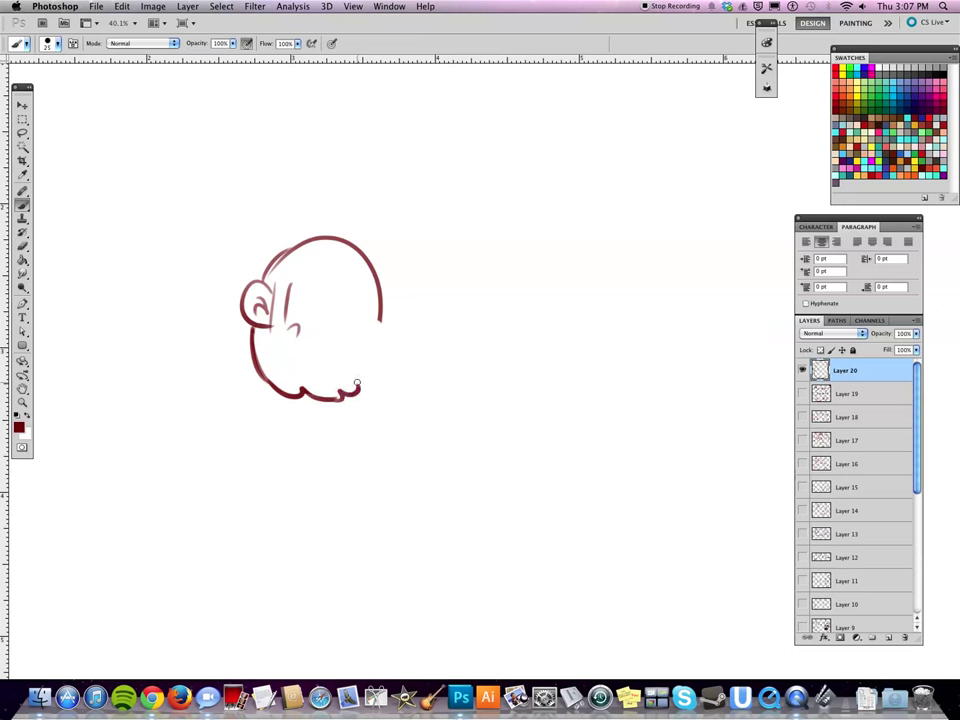
{"action": "key", "text": "ctrl+z"}
{"action": "left_click_drag", "start_coordinate": [360, 382], "coordinate": [380, 320]}
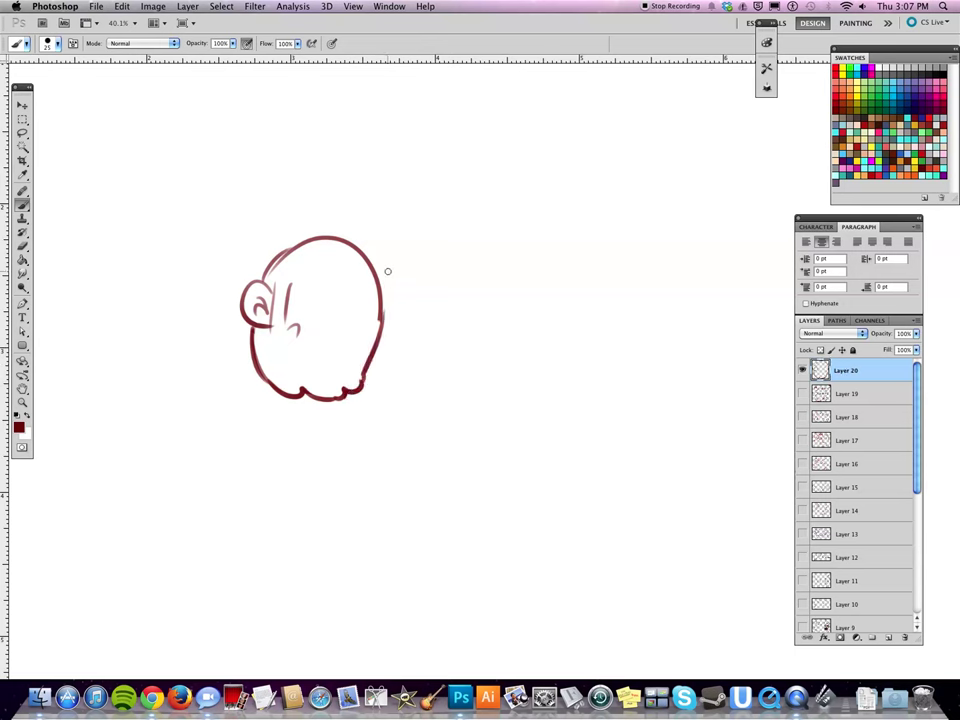
- Erase the small mark in the middle of the face and draw the nose with cheek folds on both sides
{"action": "key", "text": "e"}
{"action": "mouse_move", "coordinate": [291, 327]}
{"action": "left_mouse_down"}
{"action": "mouse_move", "coordinate": [298, 336]}
{"action": "mouse_move", "coordinate": [300, 326]}
{"action": "left_mouse_up"}
{"action": "key", "text": "b"}
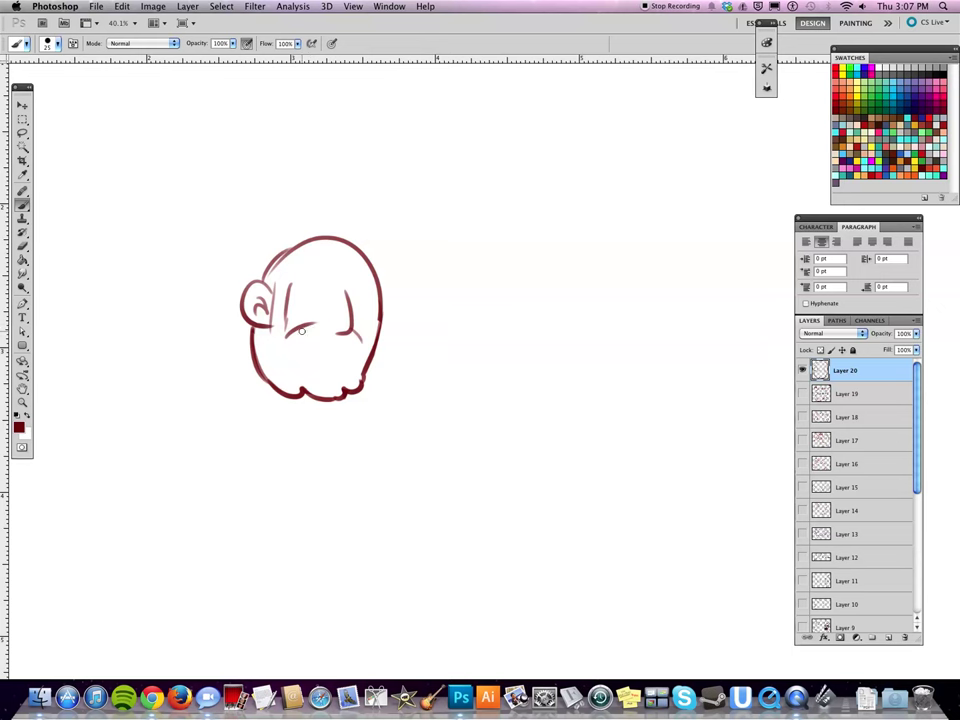
{"action": "left_click_drag", "start_coordinate": [364, 334], "coordinate": [370, 318]}
{"action": "key", "text": "e"}
{"action": "key", "text": "b"}
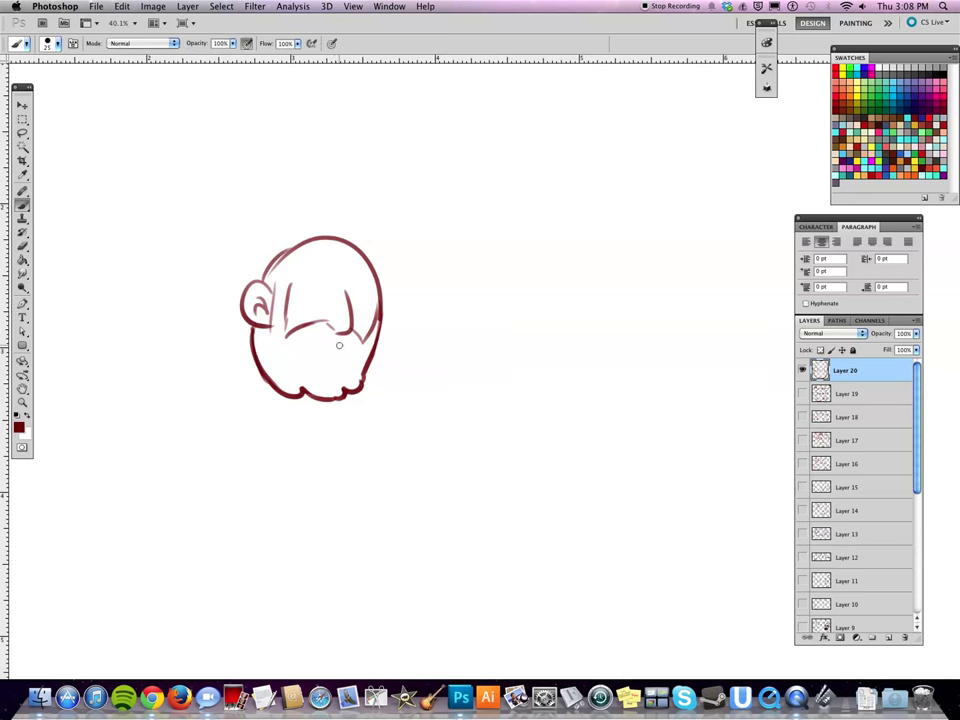
- Draw a snarling mouth with separate teeth and a dark gap, plus angry eyes with pupils and brows
{"action": "key", "text": "e"}
{"action": "mouse_move", "coordinate": [305, 354]}
{"action": "left_mouse_down"}
{"action": "mouse_move", "coordinate": [315, 347]}
{"action": "mouse_move", "coordinate": [288, 357]}
{"action": "left_mouse_up"}
{"action": "key", "text": "b"}
{"action": "mouse_move", "coordinate": [315, 344]}
{"action": "left_mouse_down"}
{"action": "mouse_move", "coordinate": [316, 358]}
{"action": "mouse_move", "coordinate": [330, 359]}
{"action": "left_mouse_up"}
{"action": "left_click_drag", "start_coordinate": [344, 349], "coordinate": [343, 358]}
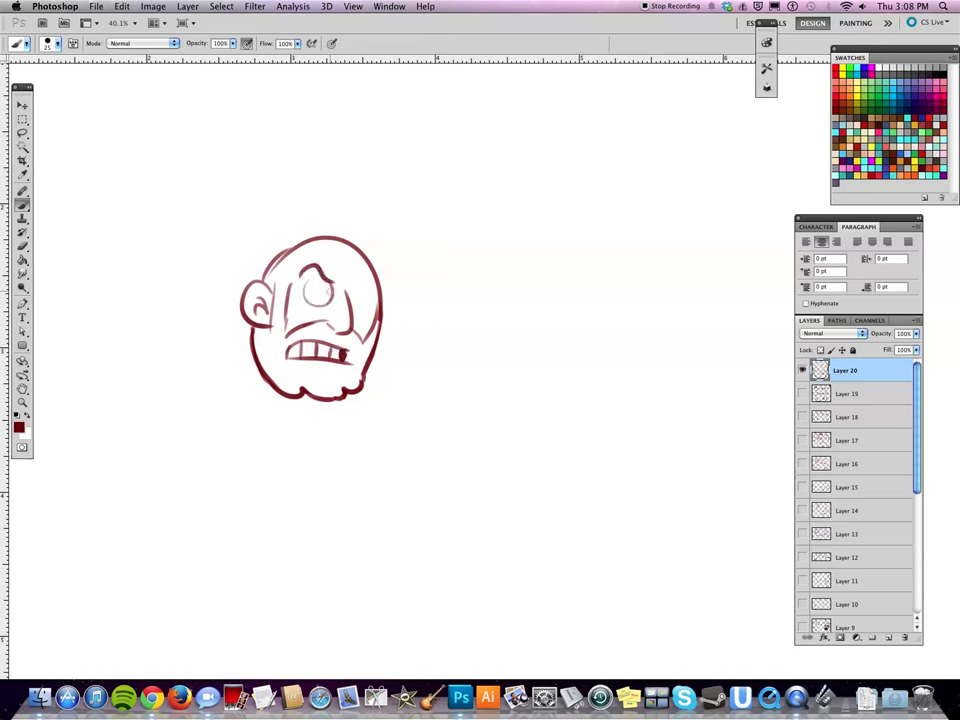
{"action": "mouse_move", "coordinate": [349, 291]}
{"action": "left_mouse_down"}
{"action": "mouse_move", "coordinate": [379, 281]}
{"action": "mouse_move", "coordinate": [373, 292]}
{"action": "left_mouse_up"}
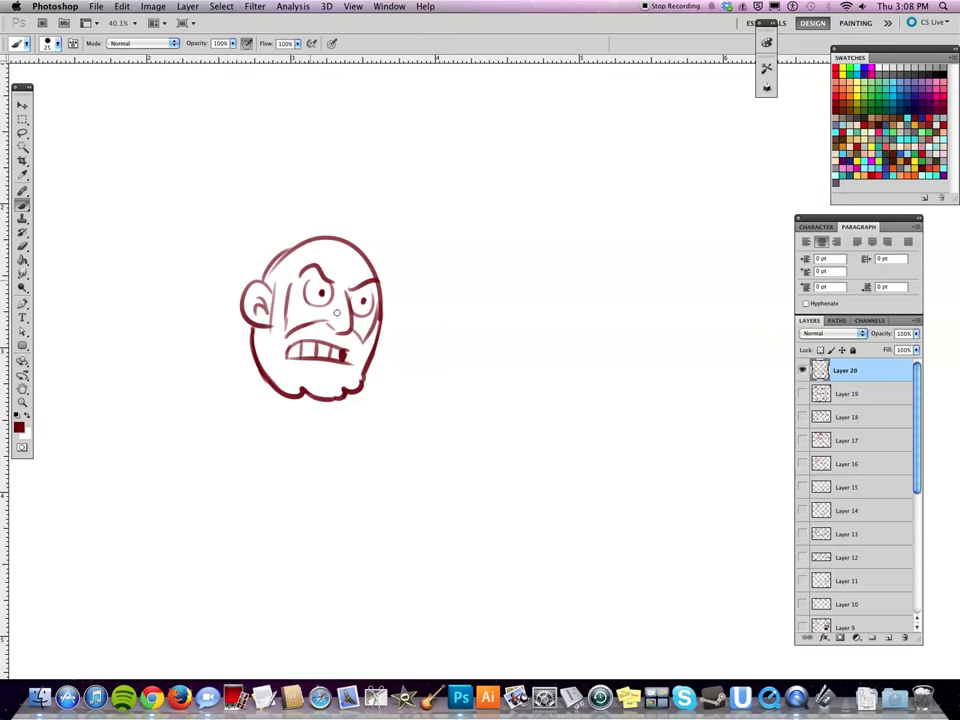
- Thicken both slanted eyebrows with heavier brush strokes
{"action": "key", "text": "z"}
{"action": "mouse_move", "coordinate": [363, 284]}
{"action": "left_mouse_down"}
{"action": "mouse_move", "coordinate": [398, 267]}
{"action": "mouse_move", "coordinate": [371, 279]}
{"action": "mouse_move", "coordinate": [393, 283]}
{"action": "left_mouse_up"}
{"action": "key", "text": "e"}
{"action": "key", "text": "b"}
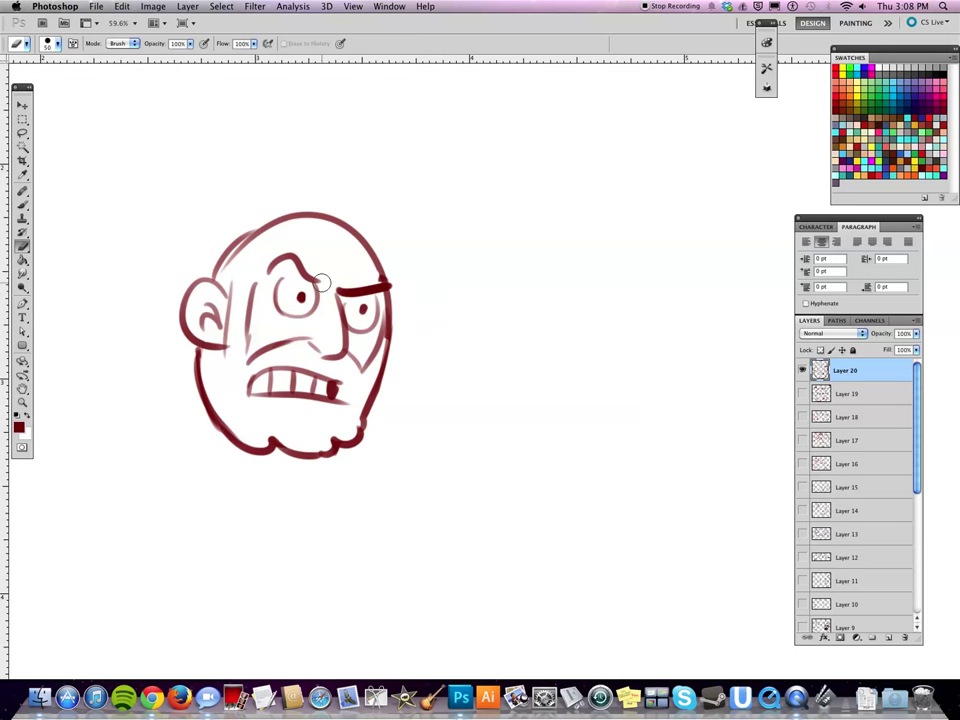
{"action": "left_click_drag", "start_coordinate": [265, 273], "coordinate": [325, 280]}
{"action": "key", "text": "e"}
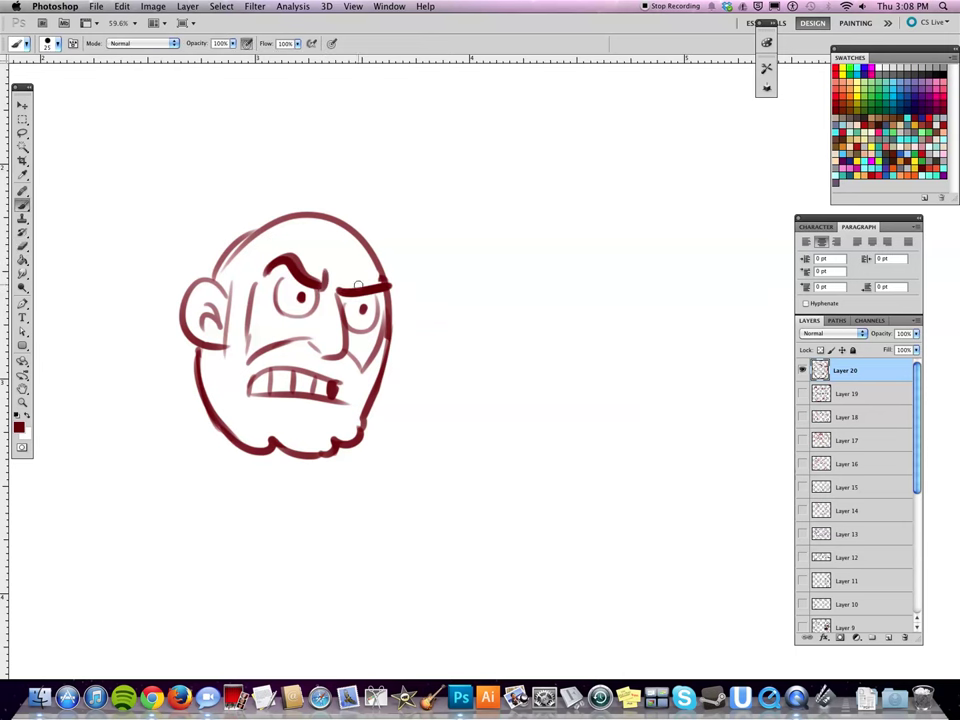
- Erase the top of the skull outline and draw an arched hairline over the forehead in its place
{"action": "left_click_drag", "start_coordinate": [215, 265], "coordinate": [345, 222]}
{"action": "key", "text": "space"}
{"action": "left_click_drag", "start_coordinate": [439, 272], "coordinate": [482, 306]}
{"action": "key", "text": "b"}
{"action": "mouse_move", "coordinate": [388, 254]}
{"action": "left_mouse_down"}
{"action": "mouse_move", "coordinate": [272, 281]}
{"action": "mouse_move", "coordinate": [263, 303]}
{"action": "mouse_move", "coordinate": [286, 342]}
{"action": "left_mouse_up"}
{"action": "key", "text": "super+z"}
{"action": "key", "text": "super+z"}
{"action": "mouse_move", "coordinate": [283, 337]}
{"action": "left_mouse_down"}
{"action": "mouse_move", "coordinate": [317, 281]}
{"action": "mouse_move", "coordinate": [288, 318]}
{"action": "mouse_move", "coordinate": [400, 268]}
{"action": "left_mouse_up"}
{"action": "key", "text": "e"}
{"action": "key", "text": "b"}
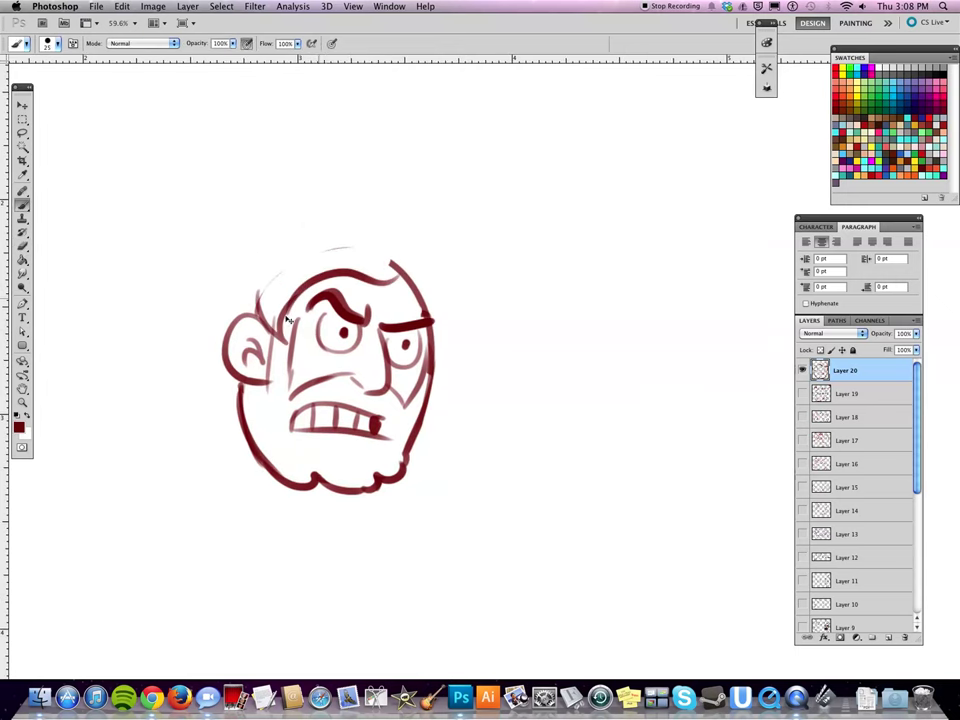
{"action": "key", "text": "super+z"}
{"action": "key", "text": "e"}
{"action": "key", "text": "b"}
{"action": "mouse_move", "coordinate": [285, 325]}
{"action": "left_mouse_down"}
{"action": "mouse_move", "coordinate": [385, 269]}
{"action": "mouse_move", "coordinate": [365, 255]}
{"action": "mouse_move", "coordinate": [396, 258]}
{"action": "left_mouse_up"}
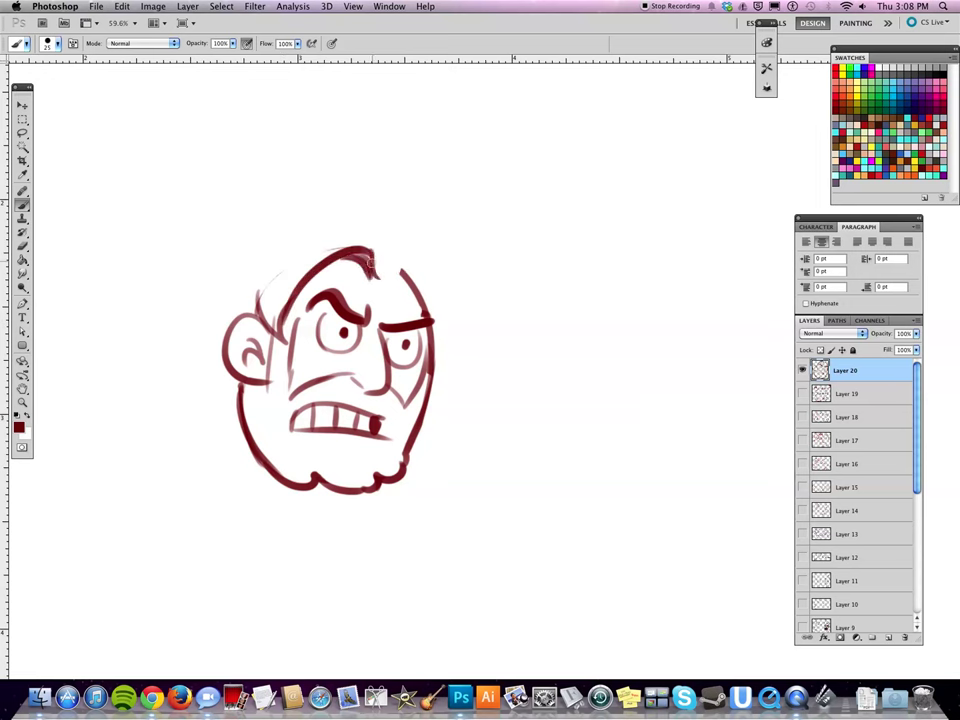
- Draw a raised quiff dipping to the forehead and a wave of hair down the far side of the head
{"action": "mouse_move", "coordinate": [380, 285]}
{"action": "left_mouse_down"}
{"action": "mouse_move", "coordinate": [374, 203]}
{"action": "mouse_move", "coordinate": [390, 229]}
{"action": "mouse_move", "coordinate": [378, 200]}
{"action": "mouse_move", "coordinate": [268, 236]}
{"action": "left_mouse_up"}
{"action": "key", "text": "ctrl+z"}
{"action": "mouse_move", "coordinate": [394, 255]}
{"action": "left_mouse_down"}
{"action": "mouse_move", "coordinate": [253, 241]}
{"action": "mouse_move", "coordinate": [383, 202]}
{"action": "mouse_move", "coordinate": [268, 255]}
{"action": "mouse_move", "coordinate": [412, 230]}
{"action": "mouse_move", "coordinate": [462, 340]}
{"action": "mouse_move", "coordinate": [419, 425]}
{"action": "left_mouse_up"}
{"action": "key", "text": "ctrl+z"}
{"action": "key", "text": "super+z"}
- Draw the far ear and add inner hair strands between the temple and the ear
{"action": "mouse_move", "coordinate": [468, 303]}
{"action": "left_mouse_down"}
{"action": "mouse_move", "coordinate": [459, 382]}
{"action": "mouse_move", "coordinate": [427, 408]}
{"action": "left_mouse_up"}
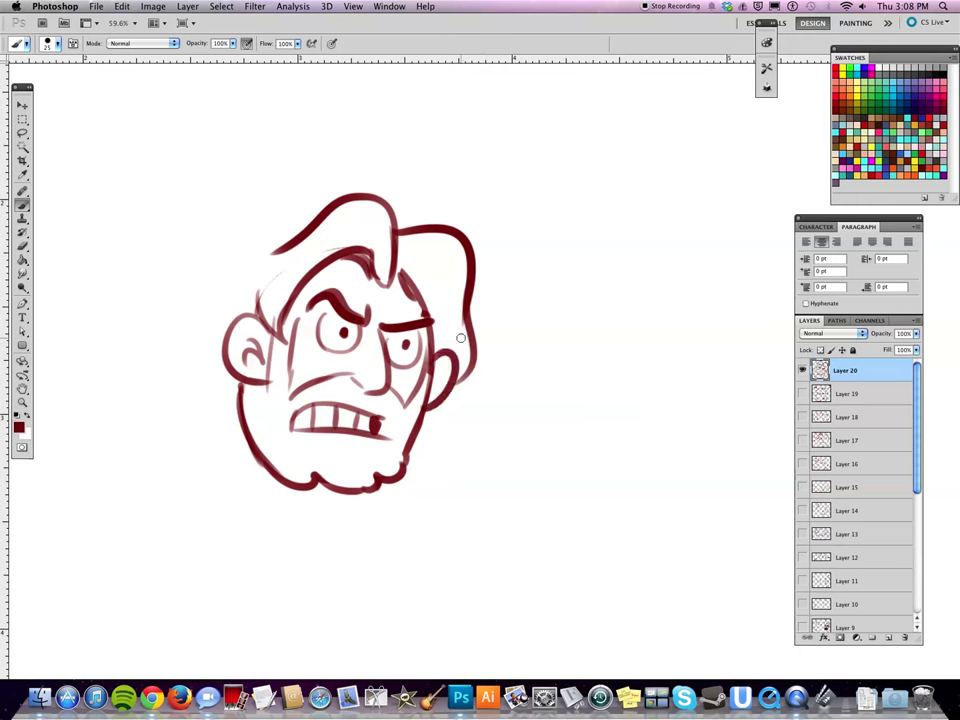
{"action": "mouse_move", "coordinate": [416, 283]}
{"action": "left_mouse_down"}
{"action": "mouse_move", "coordinate": [461, 345]}
{"action": "mouse_move", "coordinate": [466, 311]}
{"action": "mouse_move", "coordinate": [461, 345]}
{"action": "left_mouse_up"}
{"action": "key", "text": "super+z"}
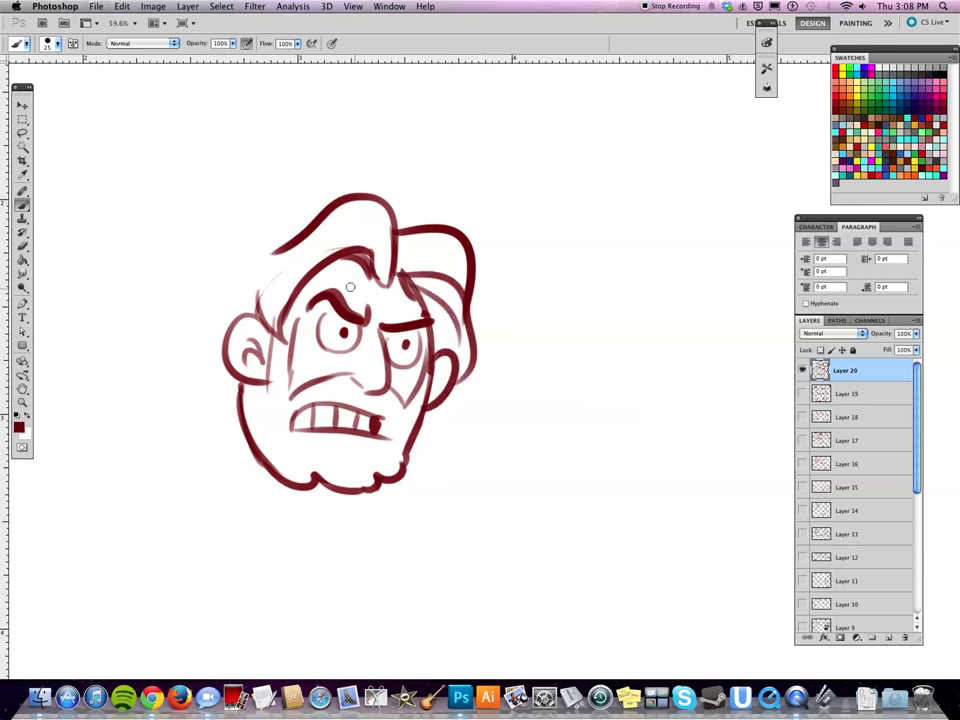
- Rework the top of the quiff into a smooth wavy contour that extends toward the back of the head
{"action": "key", "text": "e"}
{"action": "mouse_move", "coordinate": [343, 211]}
{"action": "left_mouse_down"}
{"action": "mouse_move", "coordinate": [277, 254]}
{"action": "mouse_move", "coordinate": [276, 211]}
{"action": "mouse_move", "coordinate": [235, 265]}
{"action": "left_mouse_up"}
{"action": "key", "text": "b"}
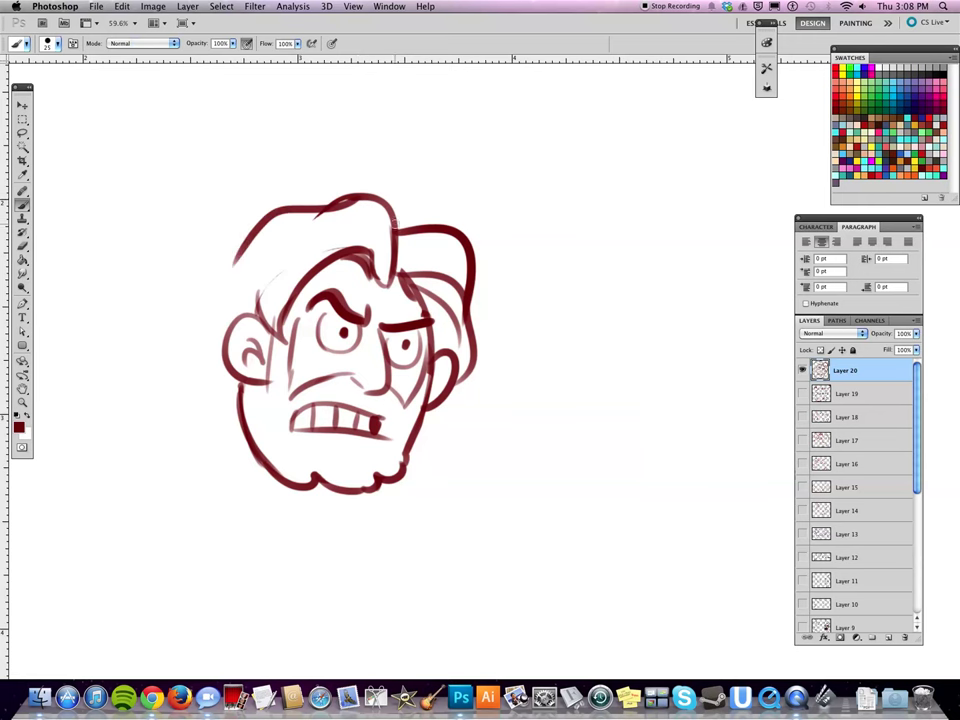
{"action": "key", "text": "e"}
{"action": "key", "text": "b"}
{"action": "mouse_move", "coordinate": [318, 208]}
{"action": "left_mouse_down"}
{"action": "mouse_move", "coordinate": [354, 197]}
{"action": "mouse_move", "coordinate": [323, 207]}
{"action": "mouse_move", "coordinate": [382, 192]}
{"action": "mouse_move", "coordinate": [393, 243]}
{"action": "left_mouse_up"}
- Clean up the hairline at the temple and shape a pointed sideburn lock in front of the near ear
{"action": "key", "text": "e"}
{"action": "key", "text": "b"}
{"action": "key", "text": "e"}
{"action": "mouse_move", "coordinate": [275, 318]}
{"action": "left_mouse_down"}
{"action": "mouse_move", "coordinate": [264, 304]}
{"action": "mouse_move", "coordinate": [298, 344]}
{"action": "mouse_move", "coordinate": [284, 298]}
{"action": "left_mouse_up"}
{"action": "key", "text": "b"}
{"action": "key", "text": "e"}
{"action": "key", "text": "b"}
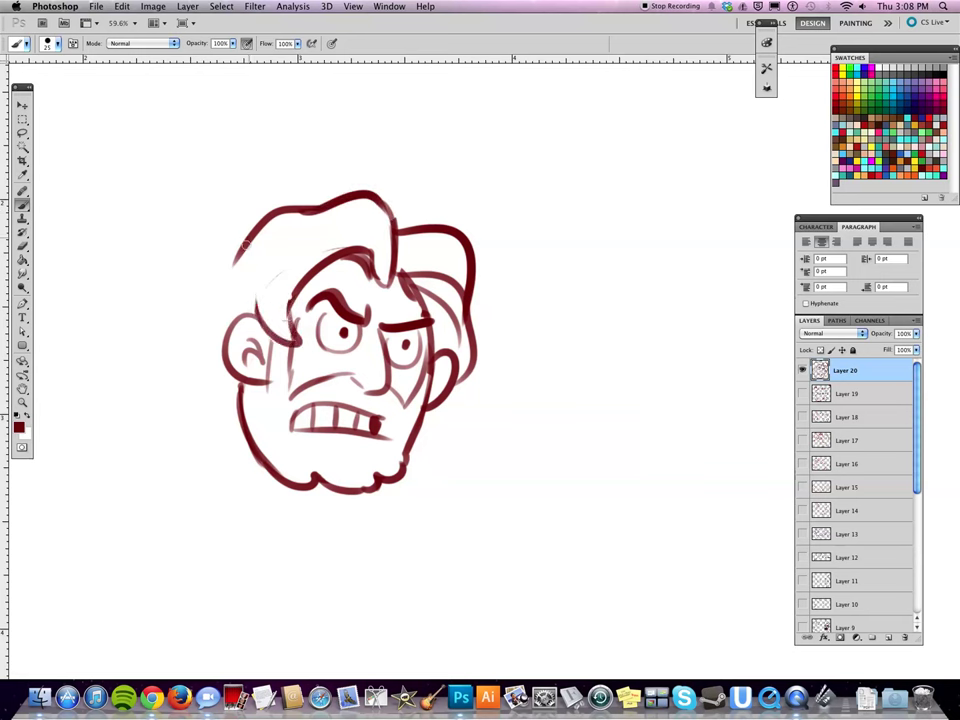
- Redraw the back of the hair as a fuller outline sweeping down behind the near ear to a flicked tip
{"action": "left_click_drag", "start_coordinate": [250, 237], "coordinate": [181, 332]}
{"action": "key", "text": "super+z"}
{"action": "key", "text": "e"}
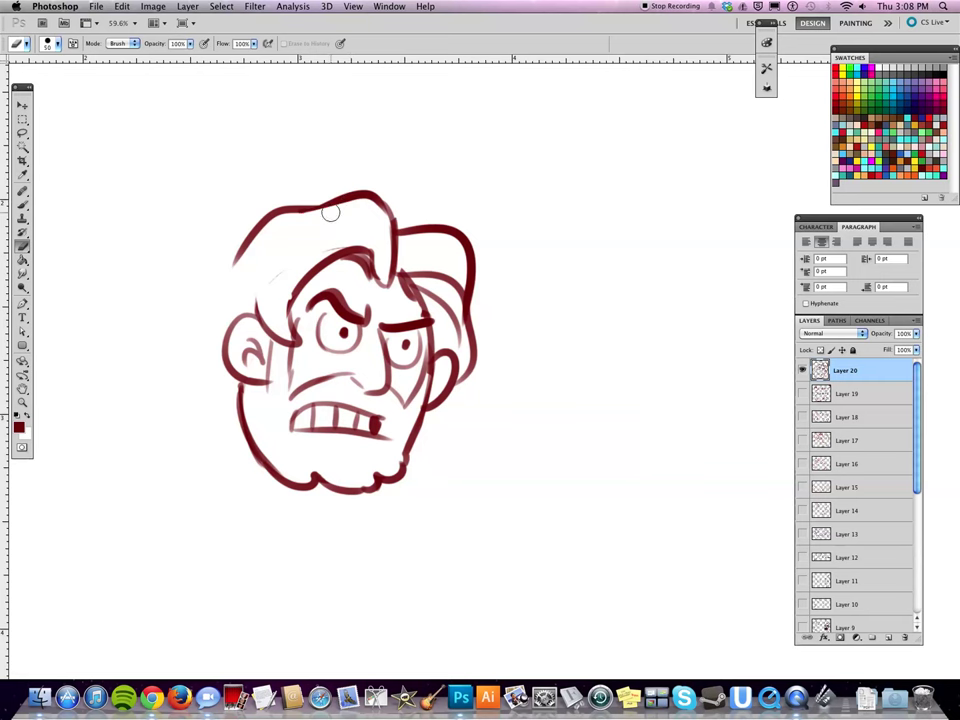
{"action": "left_click_drag", "start_coordinate": [321, 208], "coordinate": [272, 219]}
{"action": "key", "text": "b"}
{"action": "mouse_move", "coordinate": [330, 200]}
{"action": "left_mouse_down"}
{"action": "mouse_move", "coordinate": [245, 218]}
{"action": "mouse_move", "coordinate": [180, 316]}
{"action": "left_mouse_up"}
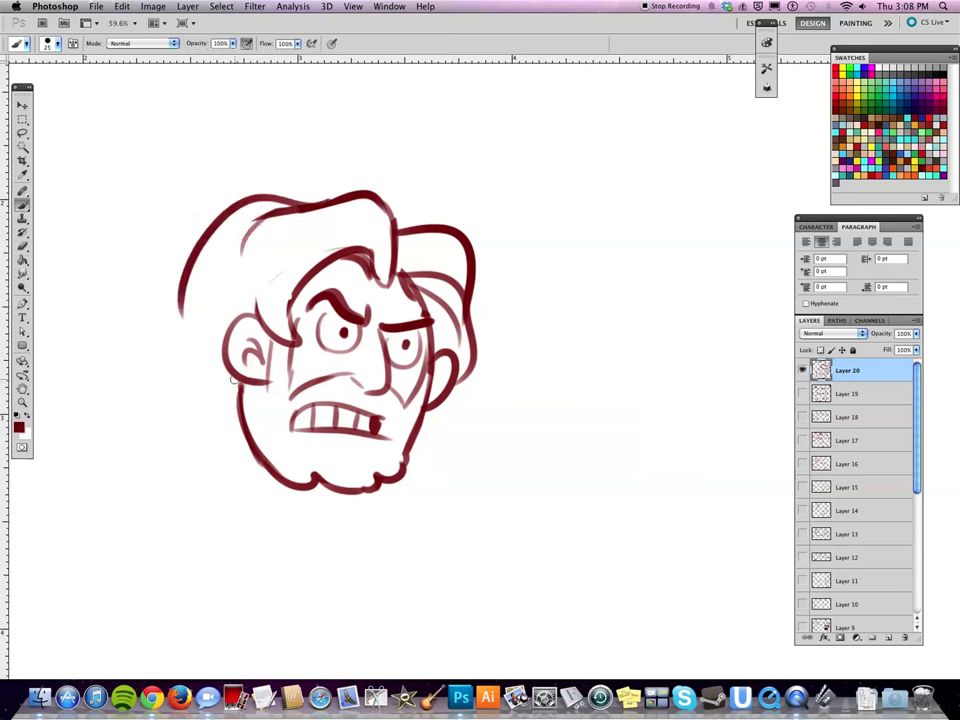
{"action": "key", "text": "super+z"}
{"action": "mouse_move", "coordinate": [262, 205]}
{"action": "left_mouse_down"}
{"action": "mouse_move", "coordinate": [192, 332]}
{"action": "mouse_move", "coordinate": [182, 387]}
{"action": "left_mouse_up"}
- Add jagged hair tips behind the jaw below the flicked end of the hair
{"action": "left_click_drag", "start_coordinate": [160, 386], "coordinate": [207, 420]}
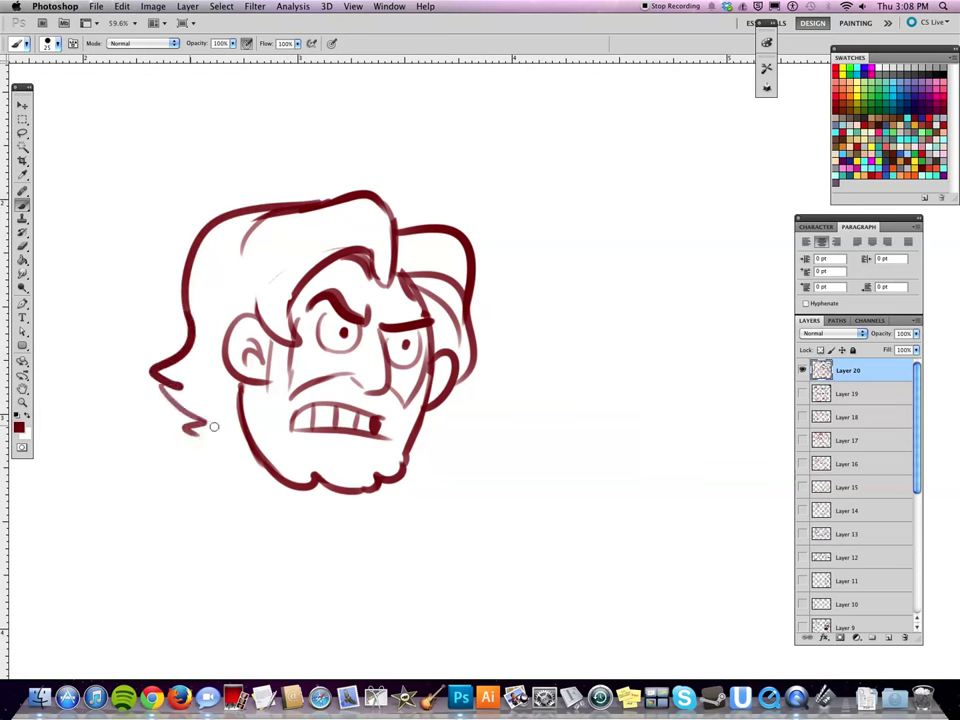
{"action": "key", "text": "e"}
{"action": "key", "text": "b"}
{"action": "mouse_move", "coordinate": [188, 429]}
{"action": "left_mouse_down"}
{"action": "mouse_move", "coordinate": [212, 434]}
{"action": "mouse_move", "coordinate": [210, 444]}
{"action": "left_mouse_up"}
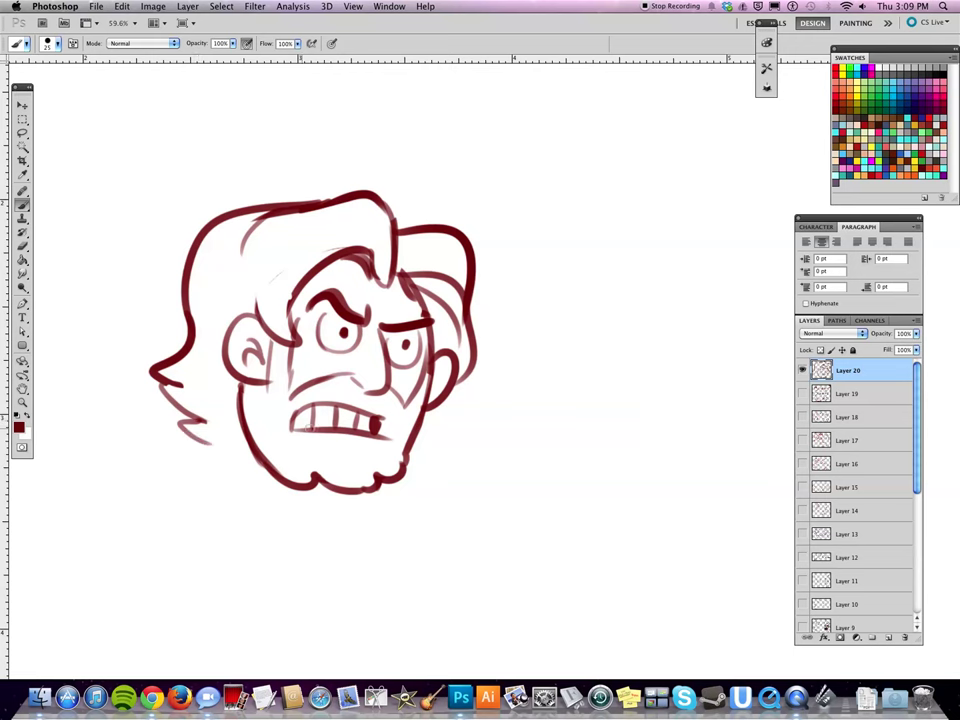
- Clean up the top contour of the hair with alternating eraser and brush touch-ups
{"action": "key", "text": "e"}
{"action": "key", "text": "b"}
{"action": "key", "text": "e"}
{"action": "mouse_move", "coordinate": [290, 215]}
{"action": "left_mouse_down"}
{"action": "mouse_move", "coordinate": [347, 208]}
{"action": "mouse_move", "coordinate": [307, 213]}
{"action": "mouse_move", "coordinate": [364, 189]}
{"action": "left_mouse_up"}
{"action": "key", "text": "b"}
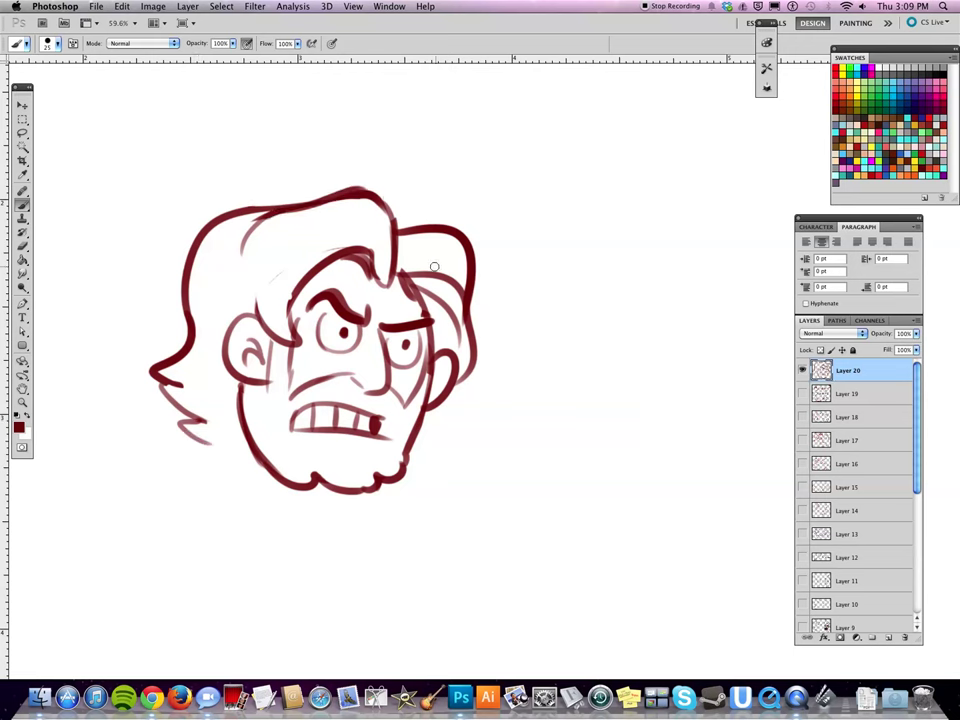
{"action": "key", "text": "e"}
{"action": "key", "text": "b"}
{"action": "key", "text": "e"}
{"action": "key", "text": "b"}
- Add a short lower-lip stroke beneath the mouth and tidy the jaw line near the ear
{"action": "key", "text": "space"}
{"action": "left_click_drag", "start_coordinate": [472, 483], "coordinate": [511, 403]}
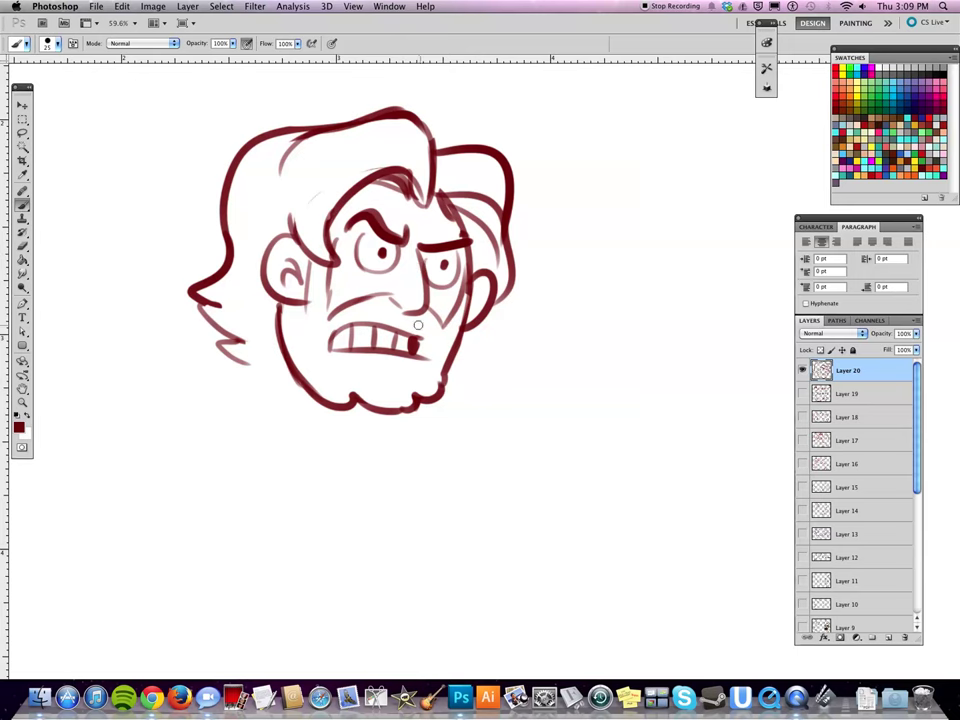
{"action": "scroll", "coordinate": [493, 463], "scroll_direction": "up", "scroll_amount": 1}
{"action": "key", "text": "e"}
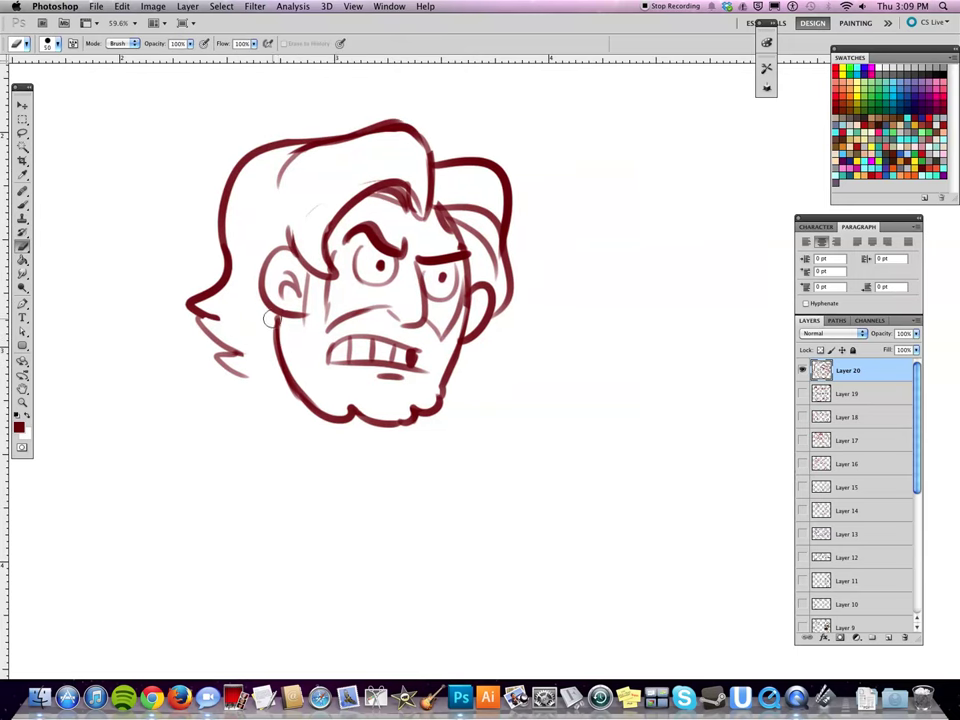
{"action": "key", "text": "space"}
{"action": "mouse_move", "coordinate": [513, 476]}
{"action": "left_mouse_down"}
{"action": "mouse_move", "coordinate": [521, 463]}
{"action": "mouse_move", "coordinate": [521, 494]}
{"action": "mouse_move", "coordinate": [513, 484]}
{"action": "left_mouse_up"}
{"action": "key", "text": "b"}
{"action": "key", "text": "space"}
{"action": "key", "text": "space"}
{"action": "left_click_drag", "start_coordinate": [409, 437], "coordinate": [450, 368]}
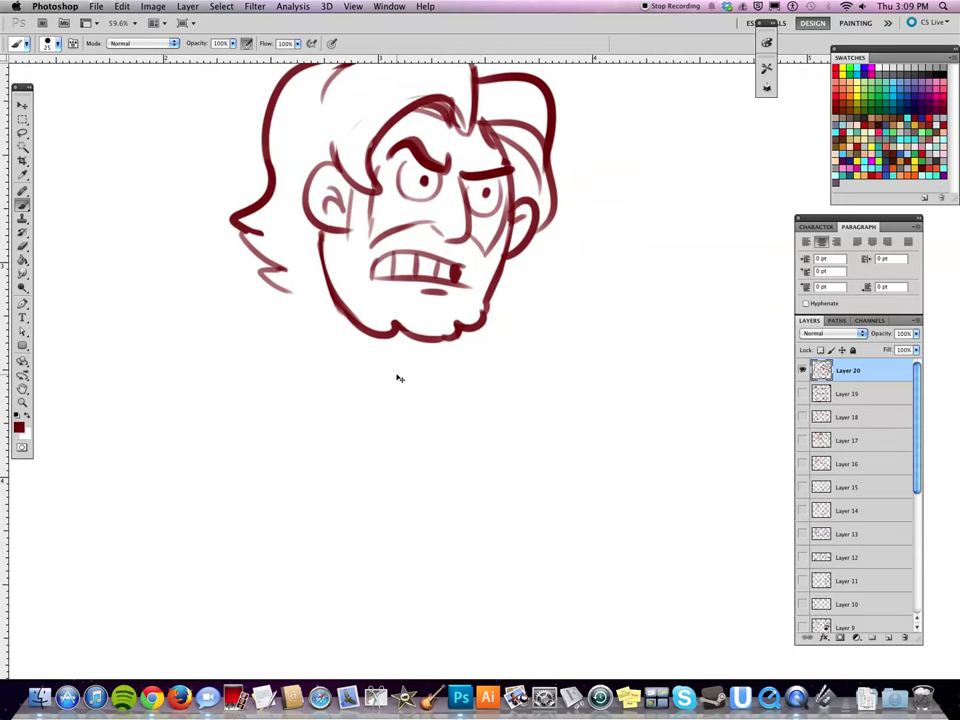
{"action": "key", "text": "super+minus"}
{"action": "key", "text": "space"}
{"action": "left_click_drag", "start_coordinate": [492, 430], "coordinate": [488, 394]}
{"action": "left_click_drag", "start_coordinate": [314, 268], "coordinate": [238, 343]}
{"action": "key", "text": "super+z"}
{"action": "key", "text": "space"}
{"action": "mouse_move", "coordinate": [497, 316]}
{"action": "left_mouse_down"}
{"action": "mouse_move", "coordinate": [422, 353]}
{"action": "mouse_move", "coordinate": [540, 327]}
{"action": "left_mouse_up"}
{"action": "key", "text": "super+alt+z"}
{"action": "key", "text": "super+alt+z"}
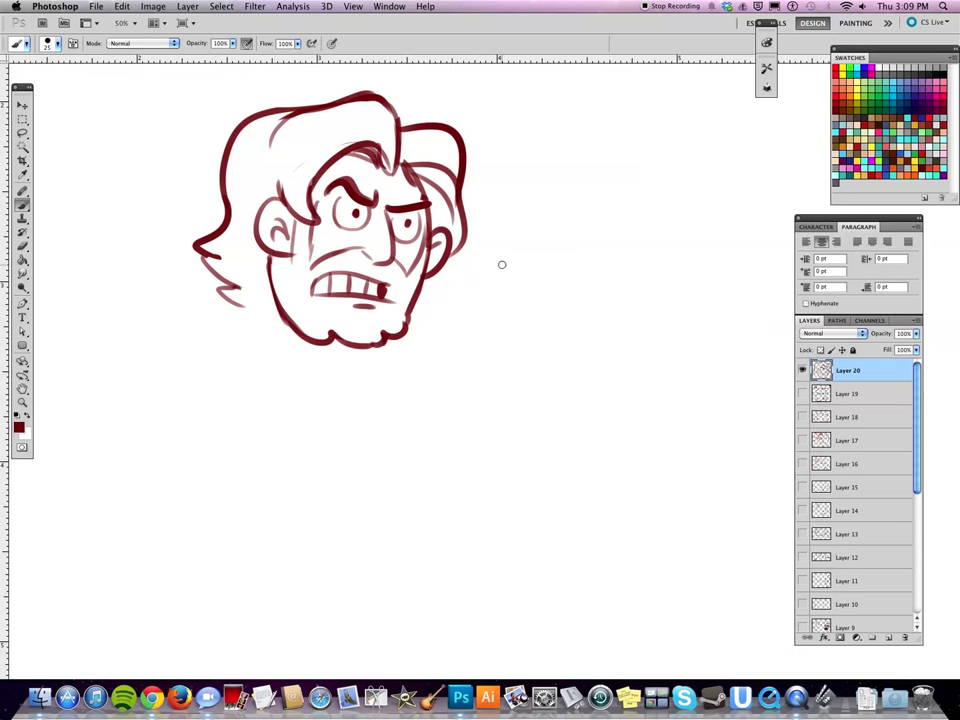
{"action": "left_click_drag", "start_coordinate": [248, 299], "coordinate": [211, 425]}
{"action": "key", "text": "super+z"}
{"action": "left_click_drag", "start_coordinate": [195, 351], "coordinate": [226, 414]}
{"action": "key", "text": "super+alt+z"}
- Sketch the near shoulder with a short sleeve, a bent arm reaching forward and two rounded fists at its end
{"action": "mouse_move", "coordinate": [230, 310]}
{"action": "left_mouse_down"}
{"action": "mouse_move", "coordinate": [255, 394]}
{"action": "mouse_move", "coordinate": [267, 343]}
{"action": "mouse_move", "coordinate": [253, 331]}
{"action": "mouse_move", "coordinate": [256, 368]}
{"action": "mouse_move", "coordinate": [353, 470]}
{"action": "left_mouse_up"}
{"action": "mouse_move", "coordinate": [267, 357]}
{"action": "left_mouse_down"}
{"action": "mouse_move", "coordinate": [344, 431]}
{"action": "mouse_move", "coordinate": [458, 384]}
{"action": "left_mouse_up"}
{"action": "left_click_drag", "start_coordinate": [359, 464], "coordinate": [466, 398]}
{"action": "key", "text": "e"}
{"action": "key", "text": "b"}
{"action": "left_click_drag", "start_coordinate": [346, 432], "coordinate": [468, 386]}
{"action": "mouse_move", "coordinate": [350, 457]}
{"action": "left_mouse_down"}
{"action": "mouse_move", "coordinate": [492, 378]}
{"action": "mouse_move", "coordinate": [414, 425]}
{"action": "mouse_move", "coordinate": [474, 372]}
{"action": "mouse_move", "coordinate": [468, 413]}
{"action": "mouse_move", "coordinate": [503, 418]}
{"action": "left_mouse_up"}
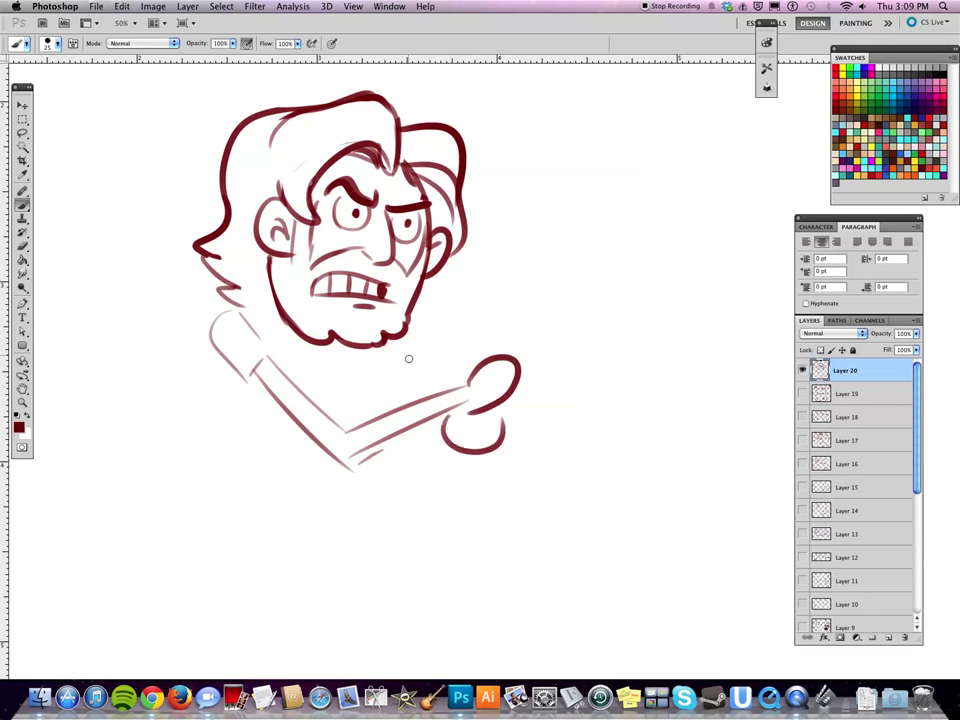
- Sketch the far shoulder line under the chin and the bent far arm below the near forearm
{"action": "left_click_drag", "start_coordinate": [396, 430], "coordinate": [465, 466]}
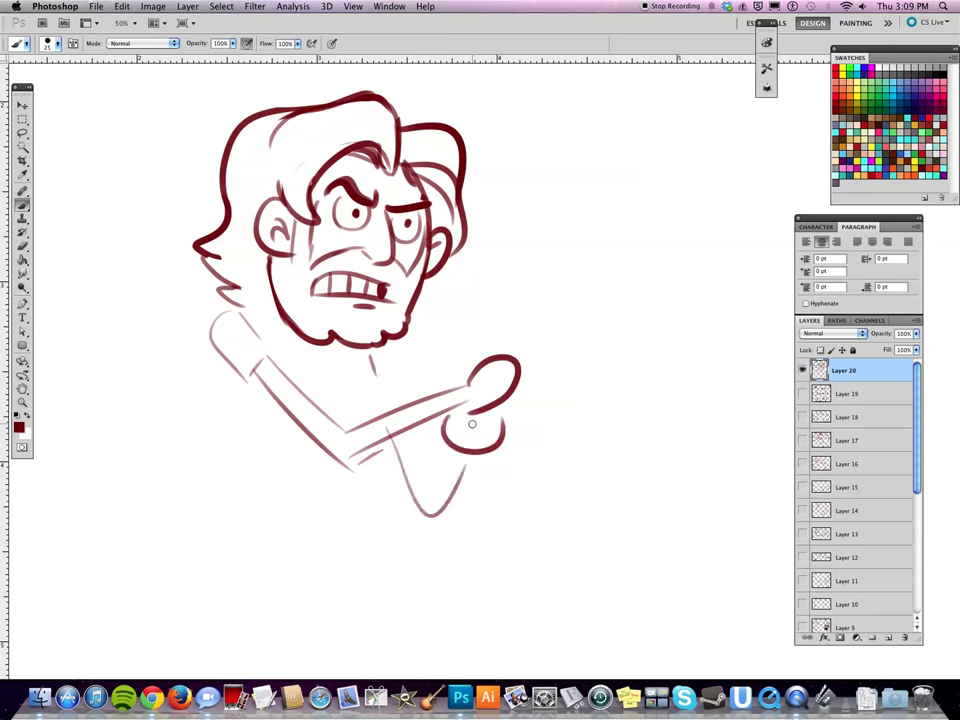
{"action": "key", "text": "super+z"}
{"action": "left_click_drag", "start_coordinate": [371, 352], "coordinate": [379, 404]}
{"action": "mouse_move", "coordinate": [373, 350]}
{"action": "left_mouse_down"}
{"action": "mouse_move", "coordinate": [381, 409]}
{"action": "mouse_move", "coordinate": [429, 504]}
{"action": "mouse_move", "coordinate": [460, 452]}
{"action": "mouse_move", "coordinate": [398, 488]}
{"action": "mouse_move", "coordinate": [429, 491]}
{"action": "mouse_move", "coordinate": [459, 458]}
{"action": "mouse_move", "coordinate": [379, 396]}
{"action": "left_mouse_up"}
{"action": "key", "text": "e"}
{"action": "key", "text": "b"}
{"action": "key", "text": "e"}
{"action": "key", "text": "b"}
{"action": "mouse_move", "coordinate": [364, 355]}
{"action": "left_mouse_down"}
{"action": "mouse_move", "coordinate": [389, 395]}
{"action": "mouse_move", "coordinate": [405, 468]}
{"action": "left_mouse_up"}
- Erase the upper round fist and redraw it as a hand with a raised, pointed top and flat base
{"action": "key", "text": "e"}
{"action": "mouse_move", "coordinate": [486, 418]}
{"action": "left_mouse_down"}
{"action": "mouse_move", "coordinate": [483, 376]}
{"action": "mouse_move", "coordinate": [472, 378]}
{"action": "mouse_move", "coordinate": [510, 357]}
{"action": "left_mouse_up"}
{"action": "key", "text": "b"}
{"action": "key", "text": "e"}
{"action": "mouse_move", "coordinate": [512, 364]}
{"action": "left_mouse_down"}
{"action": "mouse_move", "coordinate": [512, 385]}
{"action": "mouse_move", "coordinate": [496, 356]}
{"action": "left_mouse_up"}
{"action": "key", "text": "b"}
{"action": "left_click_drag", "start_coordinate": [470, 356], "coordinate": [497, 349]}
{"action": "key", "text": "e"}
{"action": "mouse_move", "coordinate": [508, 394]}
{"action": "left_mouse_down"}
{"action": "mouse_move", "coordinate": [491, 396]}
{"action": "mouse_move", "coordinate": [506, 403]}
{"action": "left_mouse_up"}
- Firm up the far arm's lines and redraw the near elbow and underside of the near forearm
{"action": "key", "text": "b"}
{"action": "key", "text": "e"}
{"action": "key", "text": "b"}
{"action": "left_click_drag", "start_coordinate": [391, 452], "coordinate": [394, 505]}
{"action": "key", "text": "e"}
{"action": "left_click_drag", "start_coordinate": [343, 461], "coordinate": [337, 465]}
{"action": "key", "text": "b"}
{"action": "left_click_drag", "start_coordinate": [332, 457], "coordinate": [400, 434]}
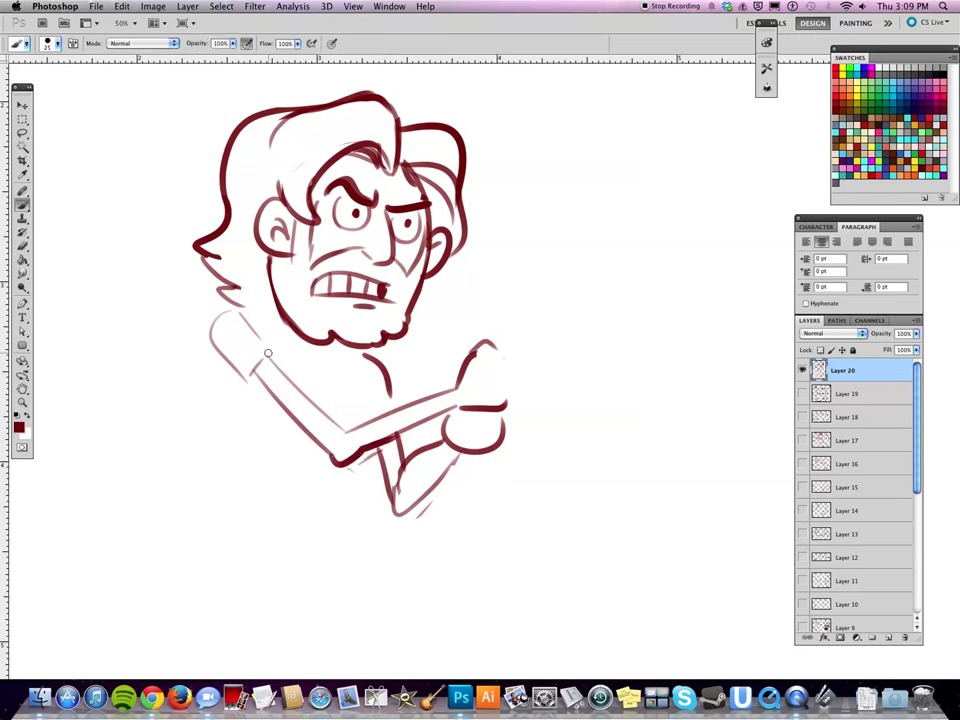
- Lighten the rough near-arm lines and redraw the shoulder, sleeve and arm contours with darker strokes
{"action": "key", "text": "e"}
{"action": "mouse_move", "coordinate": [218, 318]}
{"action": "left_mouse_down"}
{"action": "mouse_move", "coordinate": [242, 336]}
{"action": "mouse_move", "coordinate": [248, 322]}
{"action": "mouse_move", "coordinate": [252, 385]}
{"action": "mouse_move", "coordinate": [349, 431]}
{"action": "mouse_move", "coordinate": [440, 393]}
{"action": "left_mouse_up"}
{"action": "key", "text": "b"}
{"action": "key", "text": "e"}
{"action": "left_click_drag", "start_coordinate": [400, 464], "coordinate": [398, 483]}
{"action": "key", "text": "b"}
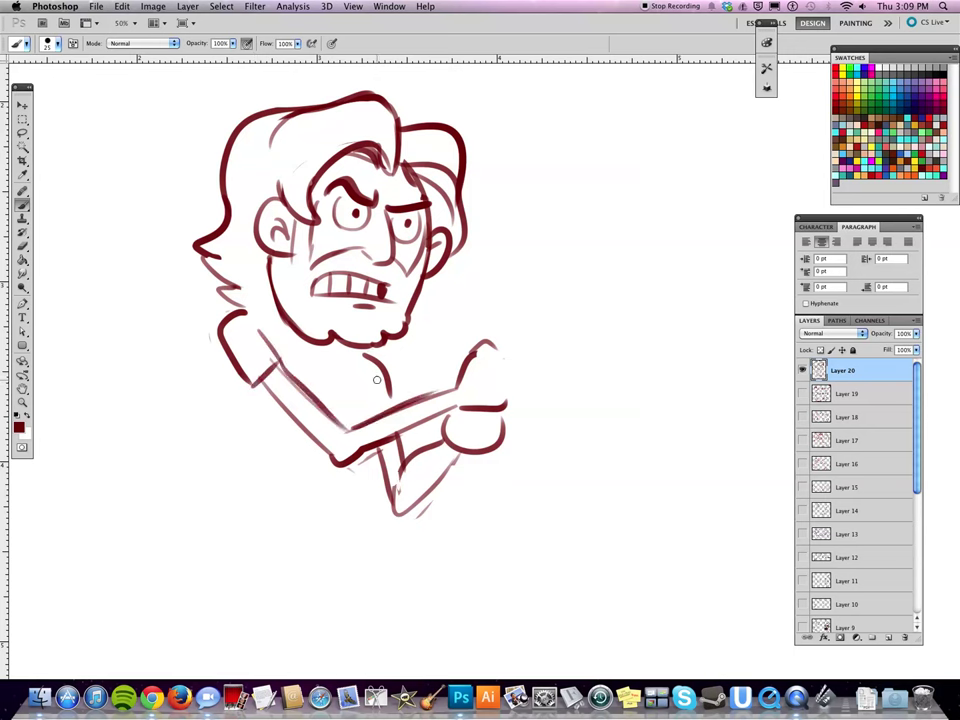
- Sketch the torso's curved back and front contours below the near arm, trimming the stray strokes at the lower edge
{"action": "left_click_drag", "start_coordinate": [258, 390], "coordinate": [213, 506]}
{"action": "key", "text": "super+z"}
{"action": "mouse_move", "coordinate": [262, 390]}
{"action": "left_mouse_down"}
{"action": "mouse_move", "coordinate": [210, 512]}
{"action": "mouse_move", "coordinate": [318, 562]}
{"action": "left_mouse_up"}
{"action": "key", "text": "e"}
{"action": "left_click_drag", "start_coordinate": [197, 516], "coordinate": [244, 536]}
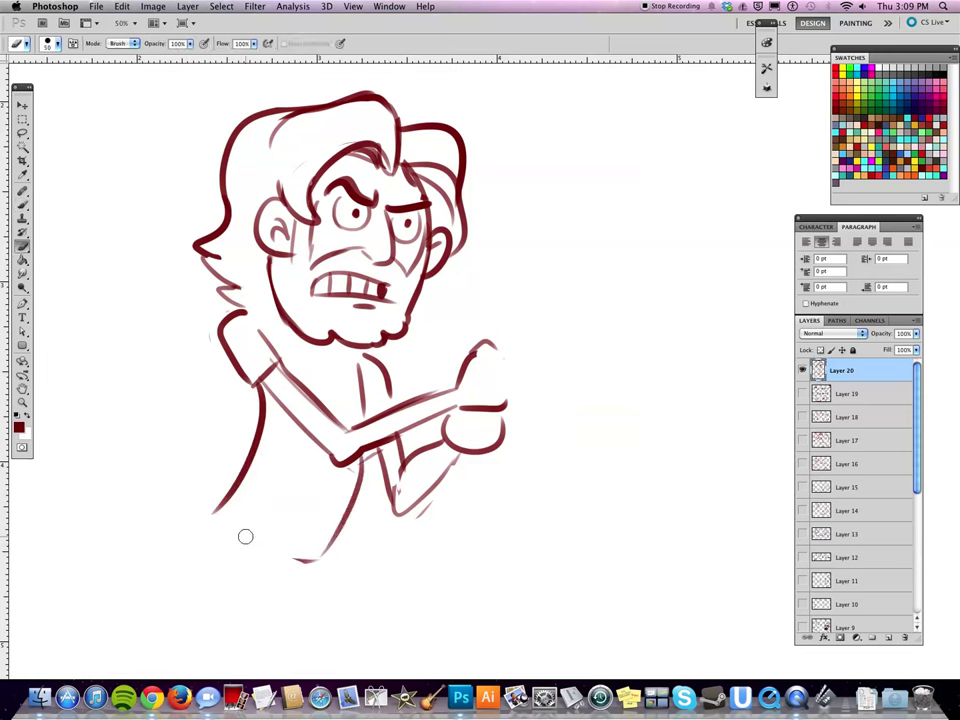
{"action": "key", "text": "b"}
{"action": "left_click_drag", "start_coordinate": [320, 556], "coordinate": [360, 452]}
- Close the torso with a curved hem, and rework the chest line under the chin and the far arm's start
{"action": "key", "text": "e"}
{"action": "left_click_drag", "start_coordinate": [358, 356], "coordinate": [358, 388]}
{"action": "key", "text": "b"}
{"action": "left_click_drag", "start_coordinate": [356, 364], "coordinate": [364, 418]}
{"action": "key", "text": "e"}
{"action": "key", "text": "b"}
{"action": "mouse_move", "coordinate": [358, 468]}
{"action": "left_mouse_down"}
{"action": "mouse_move", "coordinate": [368, 456]}
{"action": "mouse_move", "coordinate": [392, 494]}
{"action": "left_mouse_up"}
{"action": "key", "text": "e"}
{"action": "key", "text": "b"}
{"action": "key", "text": "e"}
{"action": "key", "text": "b"}
- Redraw the chest line below the chin as a short, nearly vertical stroke and clean its edges
{"action": "mouse_move", "coordinate": [365, 354]}
{"action": "left_mouse_down"}
{"action": "mouse_move", "coordinate": [398, 412]}
{"action": "mouse_move", "coordinate": [356, 412]}
{"action": "left_mouse_up"}
{"action": "key", "text": "super+z"}
{"action": "key", "text": "e"}
{"action": "key", "text": "b"}
{"action": "left_click_drag", "start_coordinate": [362, 364], "coordinate": [363, 420]}
{"action": "key", "text": "e"}
{"action": "key", "text": "b"}
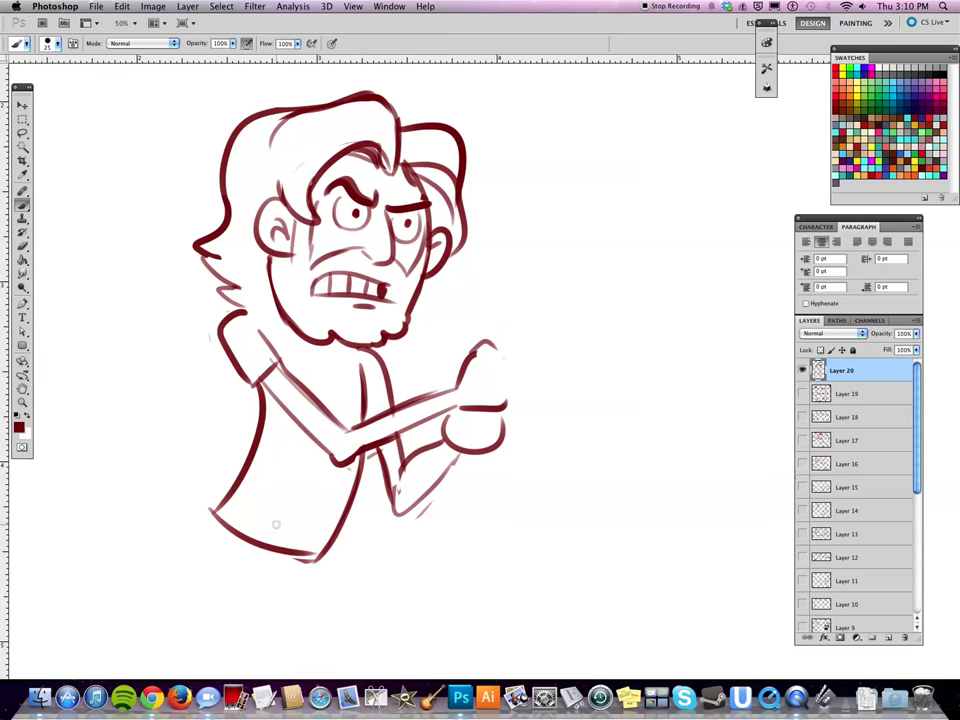
- Close the upper hand into a solid fist and erase the round lower fist
{"action": "key", "text": "e"}
{"action": "key", "text": "b"}
{"action": "mouse_move", "coordinate": [478, 355]}
{"action": "left_mouse_down"}
{"action": "mouse_move", "coordinate": [513, 394]}
{"action": "mouse_move", "coordinate": [509, 412]}
{"action": "left_mouse_up"}
{"action": "key", "text": "e"}
{"action": "mouse_move", "coordinate": [449, 417]}
{"action": "left_mouse_down"}
{"action": "mouse_move", "coordinate": [447, 431]}
{"action": "mouse_move", "coordinate": [502, 425]}
{"action": "mouse_move", "coordinate": [469, 411]}
{"action": "mouse_move", "coordinate": [487, 443]}
{"action": "mouse_move", "coordinate": [467, 408]}
{"action": "mouse_move", "coordinate": [440, 442]}
{"action": "mouse_move", "coordinate": [419, 552]}
{"action": "left_mouse_up"}
{"action": "key", "text": "b"}
{"action": "key", "text": "super+z"}
- Sketch the two long edges and rounded end of a slanted handle running down from the fist
{"action": "left_click_drag", "start_coordinate": [451, 446], "coordinate": [381, 616]}
{"action": "left_click_drag", "start_coordinate": [434, 527], "coordinate": [404, 609]}
{"action": "mouse_move", "coordinate": [484, 463]}
{"action": "left_mouse_down"}
{"action": "mouse_move", "coordinate": [480, 380]}
{"action": "mouse_move", "coordinate": [470, 378]}
{"action": "mouse_move", "coordinate": [361, 571]}
{"action": "left_mouse_up"}
{"action": "key", "text": "e"}
{"action": "key", "text": "b"}
{"action": "mouse_move", "coordinate": [438, 362]}
{"action": "left_mouse_down"}
{"action": "mouse_move", "coordinate": [358, 544]}
{"action": "mouse_move", "coordinate": [440, 402]}
{"action": "mouse_move", "coordinate": [392, 512]}
{"action": "left_mouse_up"}
{"action": "key", "text": "e"}
{"action": "key", "text": "b"}
{"action": "left_click_drag", "start_coordinate": [446, 378], "coordinate": [363, 570]}
- Sketch the upper handle above the fist and the outline of a large brush head at its end
{"action": "left_click_drag", "start_coordinate": [474, 272], "coordinate": [517, 157]}
{"action": "left_click_drag", "start_coordinate": [508, 212], "coordinate": [403, 411]}
{"action": "left_click_drag", "start_coordinate": [387, 472], "coordinate": [436, 341]}
{"action": "key", "text": "ctrl+z"}
{"action": "mouse_move", "coordinate": [387, 472]}
{"action": "left_mouse_down"}
{"action": "mouse_move", "coordinate": [438, 330]}
{"action": "mouse_move", "coordinate": [471, 97]}
{"action": "mouse_move", "coordinate": [508, 234]}
{"action": "mouse_move", "coordinate": [440, 319]}
{"action": "left_mouse_up"}
{"action": "left_click_drag", "start_coordinate": [492, 354], "coordinate": [559, 131]}
- Erase the lower handle's outer edge, the far forearm and the small finger, and darken the handle's inner edge
{"action": "key", "text": "e"}
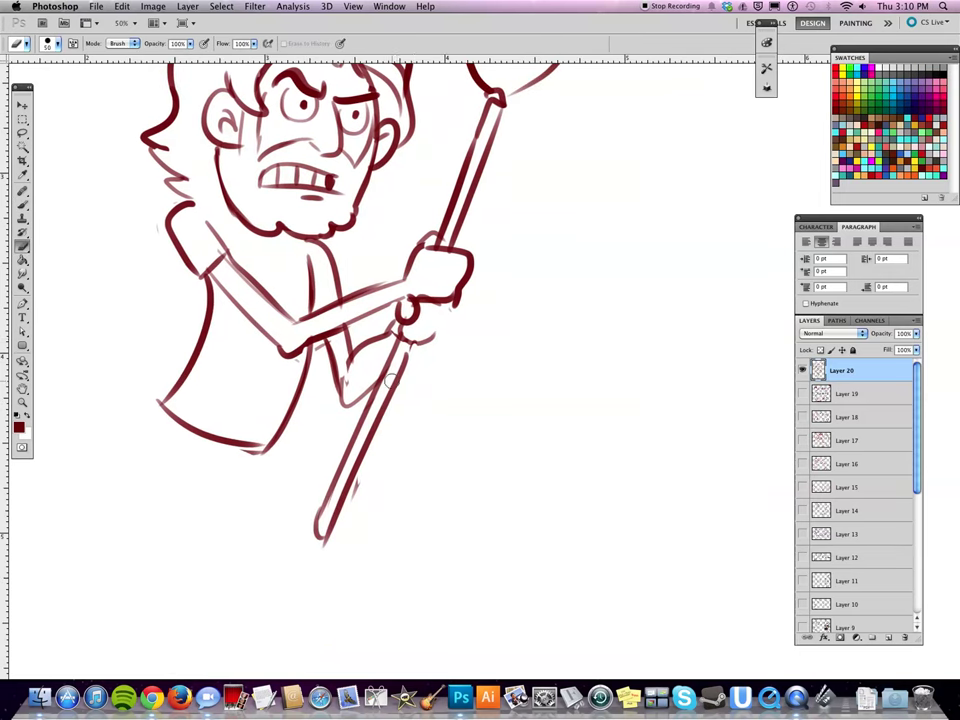
{"action": "left_click_drag", "start_coordinate": [414, 337], "coordinate": [323, 555]}
{"action": "key", "text": "b"}
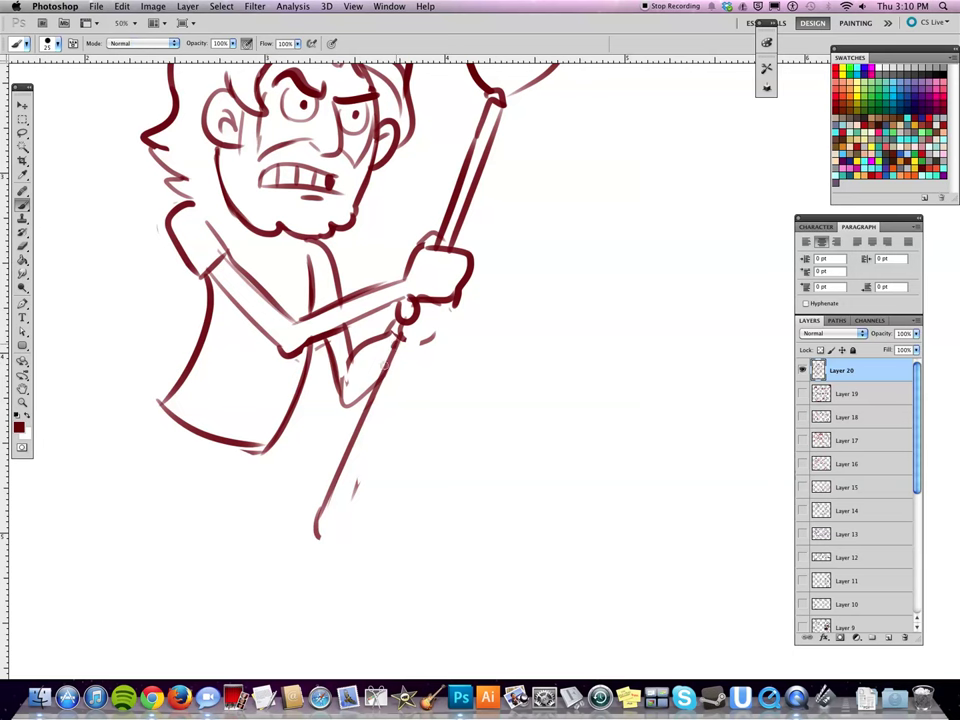
{"action": "left_click_drag", "start_coordinate": [400, 333], "coordinate": [318, 545]}
{"action": "key", "text": "e"}
{"action": "left_click_drag", "start_coordinate": [338, 392], "coordinate": [332, 421]}
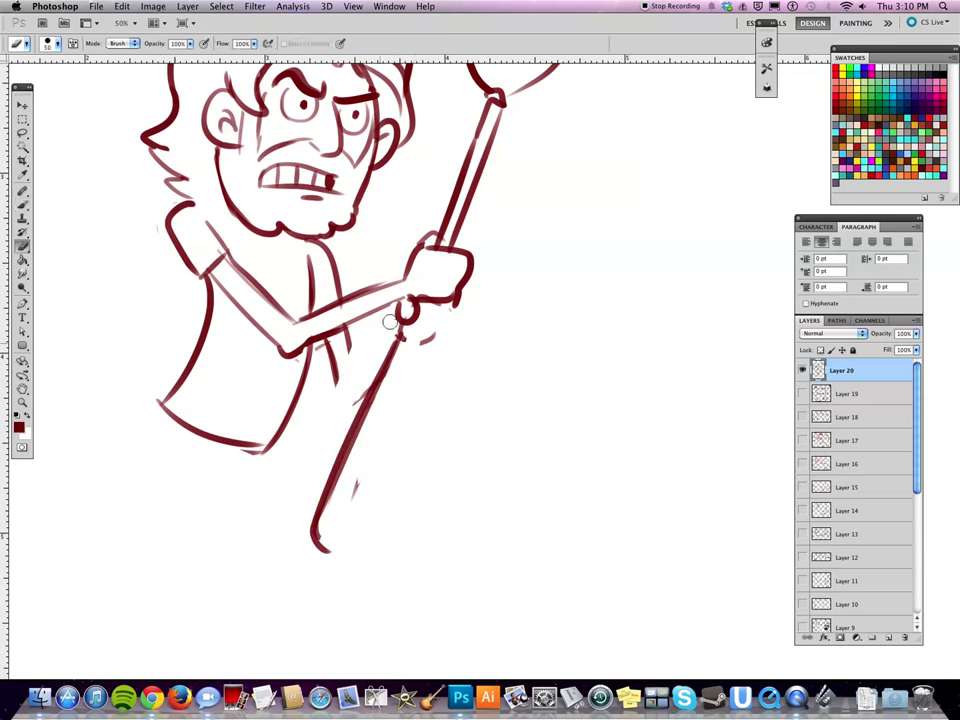
{"action": "left_click_drag", "start_coordinate": [390, 321], "coordinate": [425, 335]}
- Sketch a new far hand lower on the handle and draw the handle's lower end beneath it
{"action": "key", "text": "b"}
{"action": "left_click_drag", "start_coordinate": [336, 372], "coordinate": [346, 420]}
{"action": "mouse_move", "coordinate": [343, 383]}
{"action": "left_mouse_down"}
{"action": "mouse_move", "coordinate": [374, 371]}
{"action": "mouse_move", "coordinate": [377, 384]}
{"action": "mouse_move", "coordinate": [375, 372]}
{"action": "left_mouse_up"}
{"action": "key", "text": "e"}
{"action": "key", "text": "b"}
{"action": "left_click_drag", "start_coordinate": [542, 426], "coordinate": [509, 519]}
{"action": "left_click_drag", "start_coordinate": [345, 507], "coordinate": [299, 644]}
{"action": "left_click_drag", "start_coordinate": [330, 600], "coordinate": [356, 518]}
- Redraw the lower handle's edge below the far hand and erase the lines overlapping its fingers
{"action": "key", "text": "e"}
{"action": "key", "text": "b"}
{"action": "left_click_drag", "start_coordinate": [352, 424], "coordinate": [304, 545]}
{"action": "key", "text": "e"}
{"action": "left_click_drag", "start_coordinate": [367, 390], "coordinate": [350, 405]}
{"action": "key", "text": "b"}
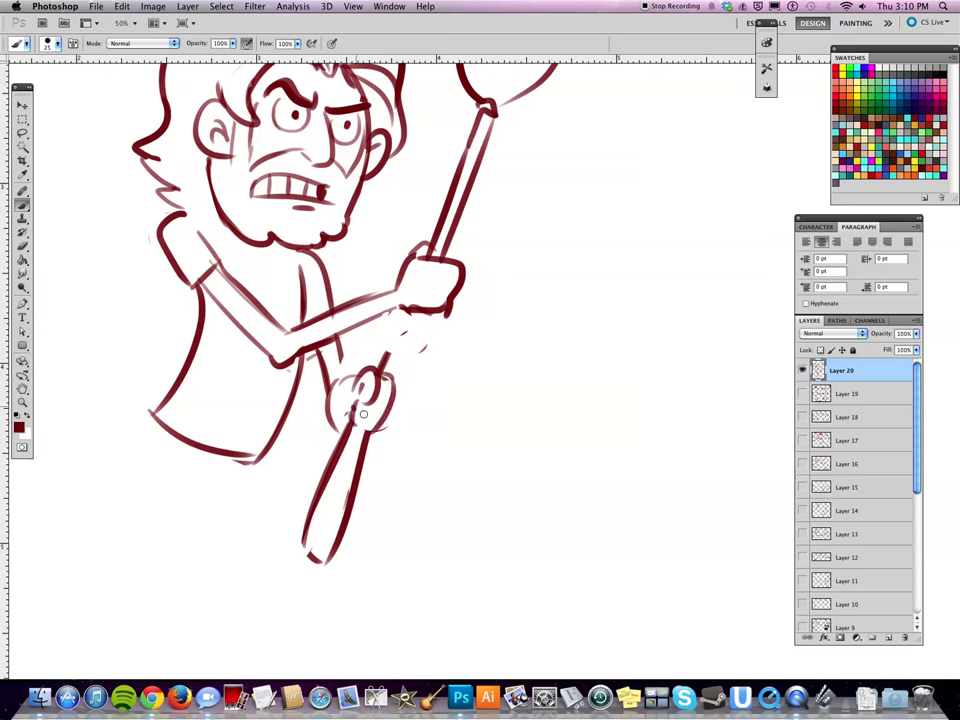
- Clear the gap between the two fists and redraw both handle edges through it
{"action": "key", "text": "e"}
{"action": "mouse_move", "coordinate": [394, 328]}
{"action": "left_mouse_down"}
{"action": "mouse_move", "coordinate": [379, 364]}
{"action": "mouse_move", "coordinate": [390, 378]}
{"action": "left_mouse_up"}
{"action": "key", "text": "b"}
{"action": "key", "text": "e"}
{"action": "key", "text": "b"}
{"action": "left_click_drag", "start_coordinate": [415, 315], "coordinate": [393, 371]}
{"action": "left_click_drag", "start_coordinate": [459, 384], "coordinate": [369, 515]}
- Erase most of the upper handle, then select the brush head and move it into line with the fists
{"action": "key", "text": "e"}
{"action": "mouse_move", "coordinate": [344, 378]}
{"action": "left_mouse_down"}
{"action": "mouse_move", "coordinate": [396, 242]}
{"action": "mouse_move", "coordinate": [357, 374]}
{"action": "left_mouse_up"}
{"action": "left_click_drag", "start_coordinate": [497, 241], "coordinate": [491, 289]}
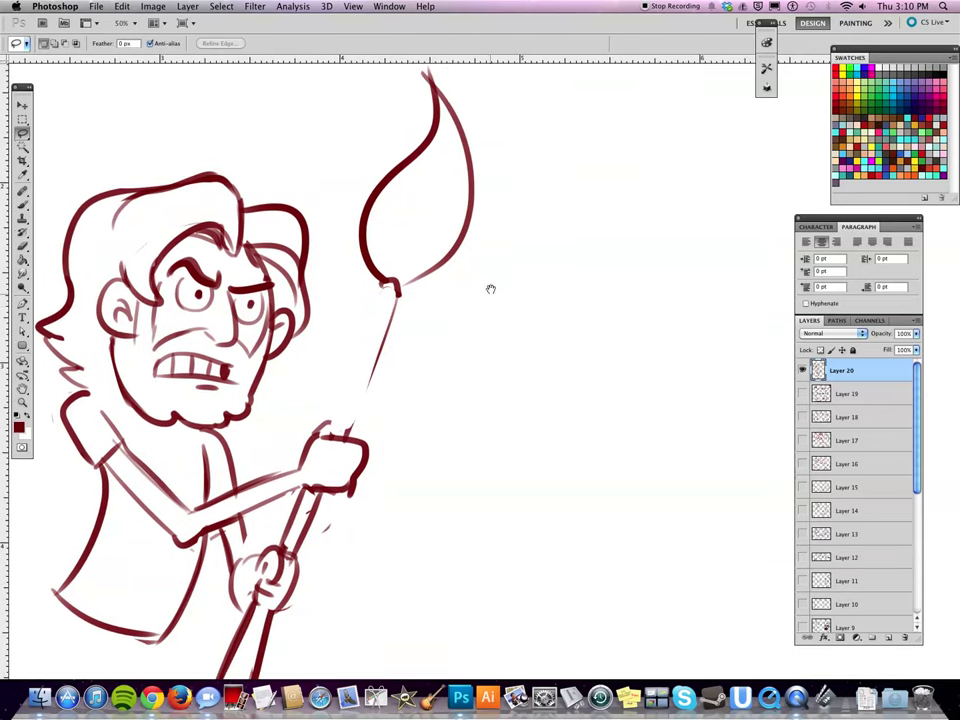
{"action": "left_click_drag", "start_coordinate": [450, 70], "coordinate": [438, 63]}
{"action": "mouse_move", "coordinate": [436, 58]}
{"action": "left_mouse_down"}
{"action": "mouse_move", "coordinate": [332, 212]}
{"action": "mouse_move", "coordinate": [464, 174]}
{"action": "mouse_move", "coordinate": [454, 81]}
{"action": "left_mouse_up"}
{"action": "left_click_drag", "start_coordinate": [518, 256], "coordinate": [512, 319]}
{"action": "mouse_move", "coordinate": [457, 123]}
{"action": "left_mouse_down"}
{"action": "mouse_move", "coordinate": [379, 128]}
{"action": "mouse_move", "coordinate": [518, 139]}
{"action": "mouse_move", "coordinate": [457, 121]}
{"action": "left_mouse_up"}
{"action": "key", "text": "v"}
{"action": "left_click_drag", "start_coordinate": [436, 299], "coordinate": [419, 334]}
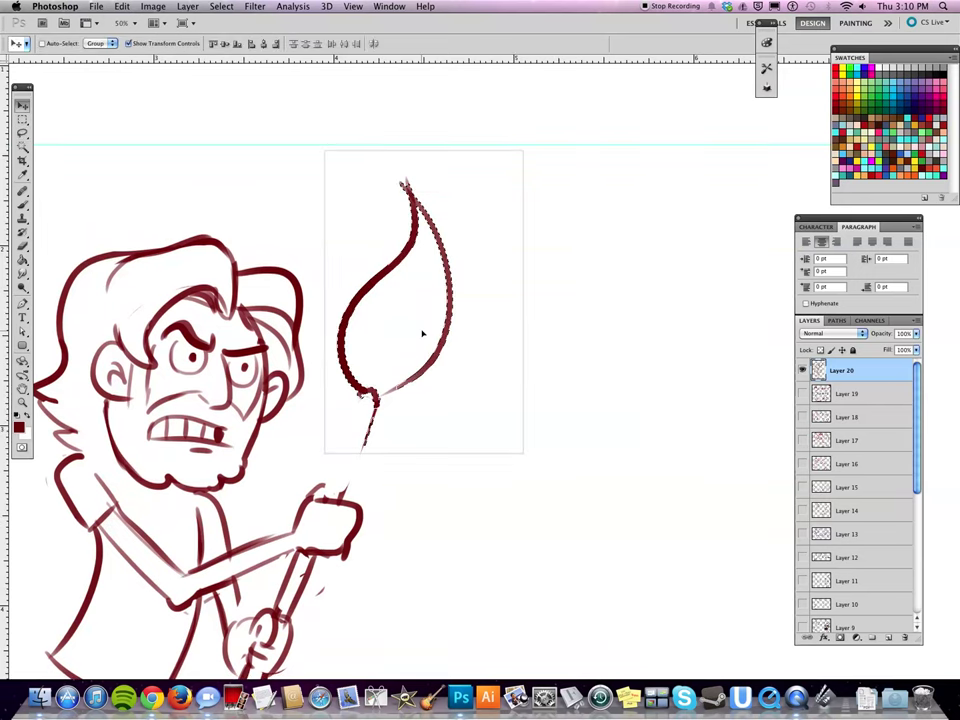
{"action": "key", "text": "ctrl+d"}
- Redraw both edges of the upper handle between the brush head and the near fist
{"action": "key", "text": "b"}
{"action": "mouse_move", "coordinate": [358, 396]}
{"action": "left_mouse_down"}
{"action": "mouse_move", "coordinate": [324, 496]}
{"action": "mouse_move", "coordinate": [346, 510]}
{"action": "left_mouse_up"}
{"action": "mouse_move", "coordinate": [396, 438]}
{"action": "left_mouse_down"}
{"action": "mouse_move", "coordinate": [452, 231]}
{"action": "mouse_move", "coordinate": [380, 327]}
{"action": "left_mouse_up"}
{"action": "key", "text": "e"}
{"action": "key", "text": "b"}
{"action": "mouse_move", "coordinate": [362, 400]}
{"action": "left_mouse_down"}
{"action": "mouse_move", "coordinate": [327, 449]}
{"action": "mouse_move", "coordinate": [317, 497]}
{"action": "left_mouse_up"}
{"action": "key", "text": "e"}
{"action": "key", "text": "b"}
{"action": "left_click_drag", "start_coordinate": [325, 445], "coordinate": [309, 508]}
{"action": "left_click_drag", "start_coordinate": [373, 503], "coordinate": [403, 381]}
- Erase the lower handle's flared edge and redraw it as a narrower, straighter end
{"action": "key", "text": "e"}
{"action": "mouse_move", "coordinate": [340, 397]}
{"action": "left_mouse_down"}
{"action": "mouse_move", "coordinate": [281, 536]}
{"action": "mouse_move", "coordinate": [322, 408]}
{"action": "mouse_move", "coordinate": [286, 506]}
{"action": "left_mouse_up"}
{"action": "key", "text": "b"}
{"action": "left_click_drag", "start_coordinate": [306, 395], "coordinate": [271, 489]}
- Draw a wavy line across the brush head to mark off its pointed bristle tip
{"action": "left_click_drag", "start_coordinate": [436, 296], "coordinate": [357, 593]}
{"action": "left_click_drag", "start_coordinate": [384, 276], "coordinate": [440, 275]}
{"action": "left_click_drag", "start_coordinate": [468, 237], "coordinate": [566, 235]}
{"action": "mouse_move", "coordinate": [518, 194]}
{"action": "left_mouse_down"}
{"action": "mouse_move", "coordinate": [479, 187]}
{"action": "mouse_move", "coordinate": [439, 144]}
{"action": "mouse_move", "coordinate": [479, 167]}
{"action": "left_mouse_up"}
{"action": "key", "text": "super+z"}
{"action": "left_click_drag", "start_coordinate": [360, 146], "coordinate": [360, 143]}
{"action": "left_click_drag", "start_coordinate": [304, 167], "coordinate": [306, 165]}
{"action": "left_click_drag", "start_coordinate": [510, 323], "coordinate": [563, 213]}
- Sketch the front leg with a horizontal thigh extending from the shirt hem and a shin bent sharply downward
{"action": "scroll", "coordinate": [562, 213], "scroll_direction": "down", "scroll_amount": 8}
{"action": "scroll", "coordinate": [553, 180], "scroll_direction": "left", "scroll_amount": 2}
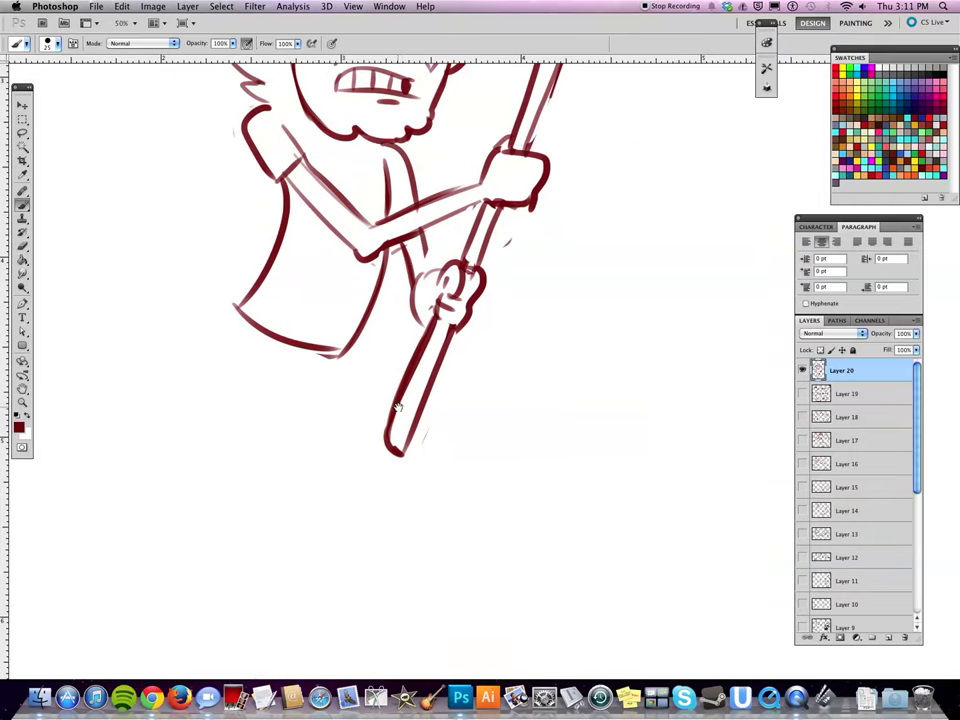
{"action": "scroll", "coordinate": [371, 386], "scroll_direction": "down", "scroll_amount": 3}
{"action": "scroll", "coordinate": [371, 386], "scroll_direction": "left", "scroll_amount": 3}
{"action": "mouse_move", "coordinate": [405, 283]}
{"action": "left_mouse_down"}
{"action": "mouse_move", "coordinate": [549, 266]}
{"action": "mouse_move", "coordinate": [645, 365]}
{"action": "left_mouse_up"}
{"action": "mouse_move", "coordinate": [415, 305]}
{"action": "left_mouse_down"}
{"action": "mouse_move", "coordinate": [613, 275]}
{"action": "mouse_move", "coordinate": [602, 434]}
{"action": "left_mouse_up"}
{"action": "left_click_drag", "start_coordinate": [648, 345], "coordinate": [640, 452]}
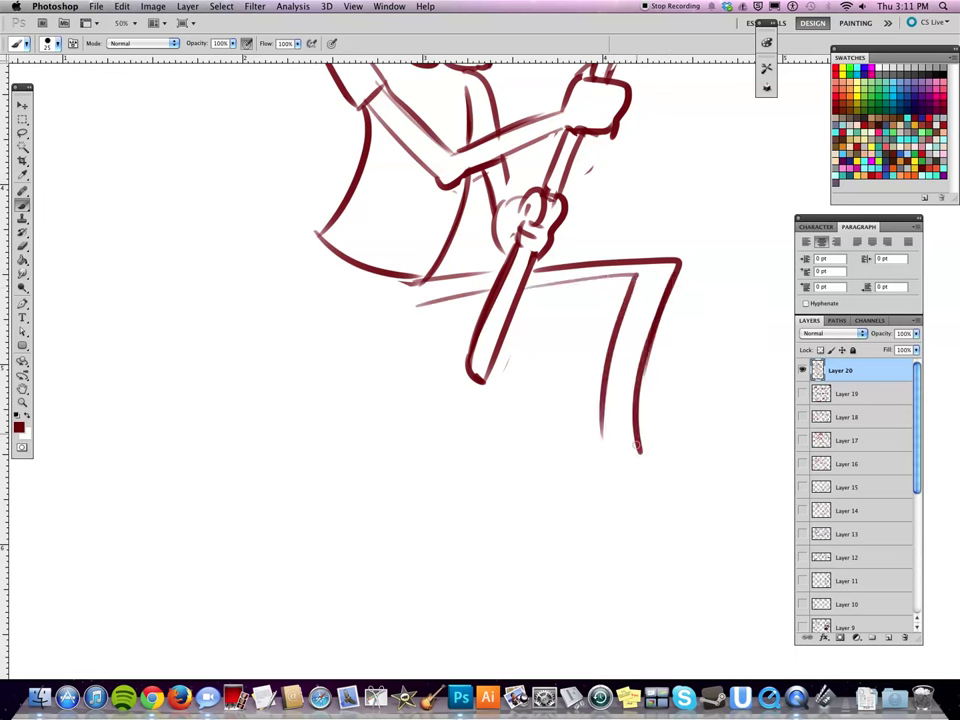
- Sketch the back leg trailing behind the torso with a bent knee and raised shin, and darken the front thigh's underside
{"action": "mouse_move", "coordinate": [325, 250]}
{"action": "left_mouse_down"}
{"action": "mouse_move", "coordinate": [256, 337]}
{"action": "mouse_move", "coordinate": [206, 162]}
{"action": "mouse_move", "coordinate": [105, 244]}
{"action": "mouse_move", "coordinate": [187, 209]}
{"action": "mouse_move", "coordinate": [233, 411]}
{"action": "left_mouse_up"}
{"action": "left_click_drag", "start_coordinate": [233, 411], "coordinate": [363, 272]}
{"action": "left_click_drag", "start_coordinate": [325, 305], "coordinate": [491, 286]}
{"action": "left_click_drag", "start_coordinate": [328, 308], "coordinate": [470, 294]}
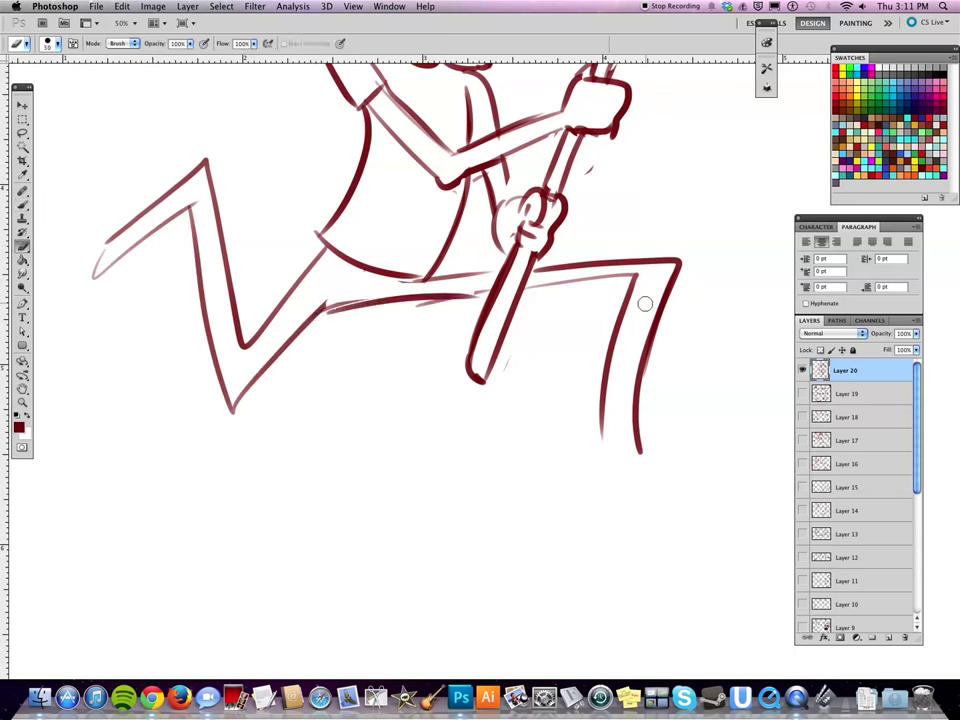
- Select the front leg's knee and shin with the lasso, move them closer to the body and deselect
{"action": "key", "text": "l"}
{"action": "mouse_move", "coordinate": [665, 207]}
{"action": "left_mouse_down"}
{"action": "mouse_move", "coordinate": [595, 548]}
{"action": "mouse_move", "coordinate": [680, 220]}
{"action": "left_mouse_up"}
{"action": "key", "text": "v"}
{"action": "left_click_drag", "start_coordinate": [636, 336], "coordinate": [571, 344]}
{"action": "key", "text": "ctrl+d"}
{"action": "key", "text": "super+d"}
- Clean up the hip lines and draw a rounded seat joining the shirt's back to the rear leg
{"action": "key", "text": "e"}
{"action": "mouse_move", "coordinate": [386, 306]}
{"action": "left_mouse_down"}
{"action": "mouse_move", "coordinate": [339, 304]}
{"action": "mouse_move", "coordinate": [489, 296]}
{"action": "left_mouse_up"}
{"action": "key", "text": "b"}
{"action": "key", "text": "e"}
{"action": "mouse_move", "coordinate": [315, 244]}
{"action": "left_mouse_down"}
{"action": "mouse_move", "coordinate": [382, 311]}
{"action": "mouse_move", "coordinate": [352, 359]}
{"action": "left_mouse_up"}
{"action": "key", "text": "b"}
{"action": "key", "text": "e"}
{"action": "key", "text": "b"}
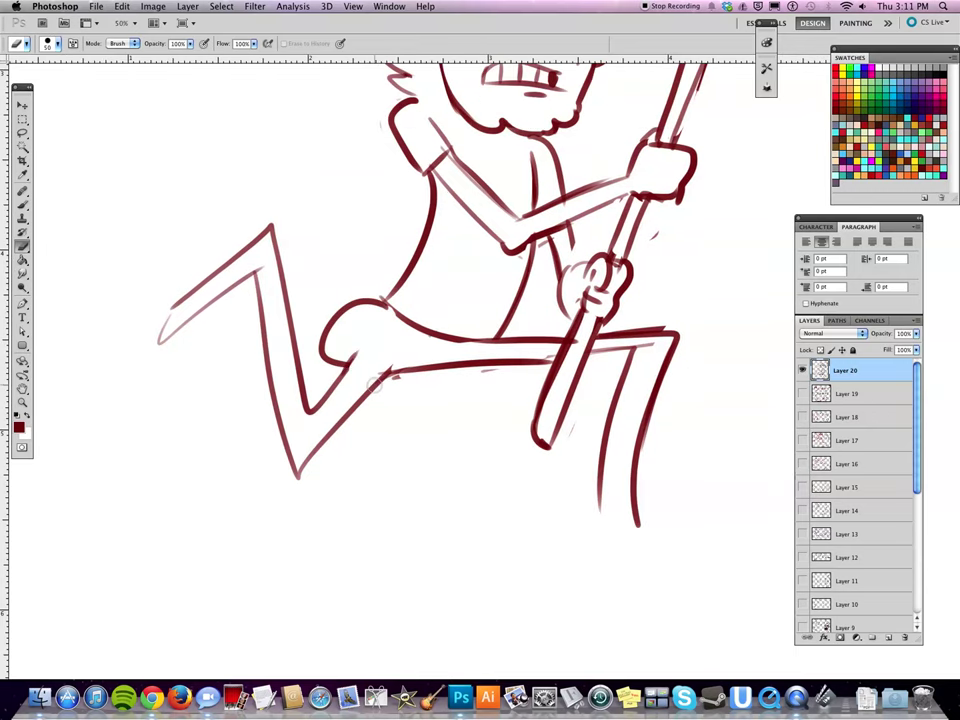
- Redraw the underside of the front thigh near the crotch and clear the leg lines crossing the brush handle
{"action": "left_click_drag", "start_coordinate": [387, 375], "coordinate": [452, 373]}
{"action": "key", "text": "e"}
{"action": "mouse_move", "coordinate": [350, 362]}
{"action": "left_mouse_down"}
{"action": "mouse_move", "coordinate": [328, 358]}
{"action": "mouse_move", "coordinate": [346, 367]}
{"action": "mouse_move", "coordinate": [480, 360]}
{"action": "left_mouse_up"}
{"action": "key", "text": "b"}
{"action": "key", "text": "e"}
{"action": "key", "text": "b"}
{"action": "left_click_drag", "start_coordinate": [413, 369], "coordinate": [488, 364]}
{"action": "key", "text": "e"}
{"action": "key", "text": "b"}
{"action": "key", "text": "e"}
{"action": "mouse_move", "coordinate": [583, 324]}
{"action": "left_mouse_down"}
{"action": "mouse_move", "coordinate": [542, 427]}
{"action": "mouse_move", "coordinate": [557, 364]}
{"action": "mouse_move", "coordinate": [545, 446]}
{"action": "left_mouse_up"}
{"action": "key", "text": "b"}
- Refine the lower fist's fingers and far forearm, add a curved collar under the chin and rework the near shoulder
{"action": "key", "text": "space"}
{"action": "left_click_drag", "start_coordinate": [615, 314], "coordinate": [364, 523]}
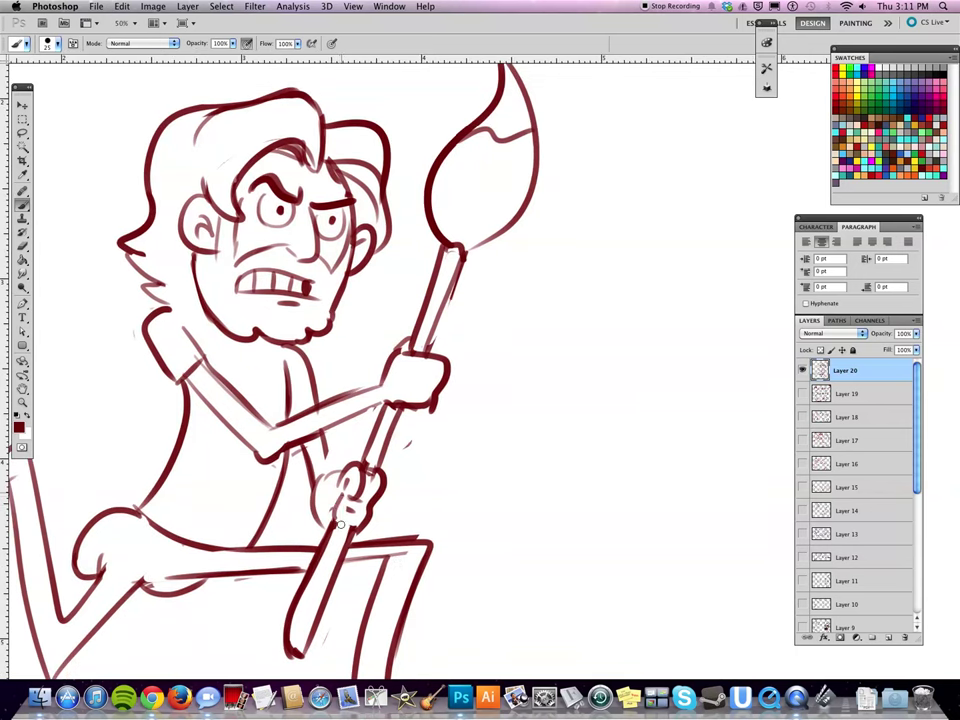
{"action": "key", "text": "e"}
{"action": "key", "text": "b"}
{"action": "mouse_move", "coordinate": [344, 482]}
{"action": "left_mouse_down"}
{"action": "mouse_move", "coordinate": [348, 472]}
{"action": "mouse_move", "coordinate": [362, 475]}
{"action": "mouse_move", "coordinate": [325, 522]}
{"action": "mouse_move", "coordinate": [331, 516]}
{"action": "left_mouse_up"}
{"action": "key", "text": "e"}
{"action": "key", "text": "b"}
{"action": "key", "text": "e"}
{"action": "key", "text": "b"}
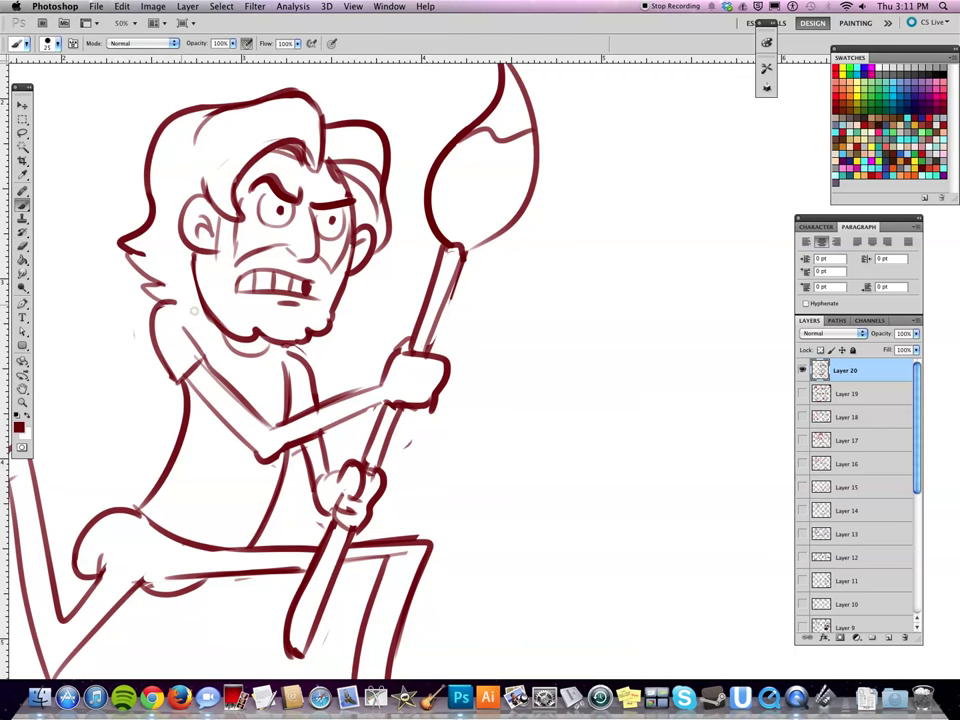
- Erase the rough inner shoulder lines and redraw the near sleeve's contour and cuff
{"action": "key", "text": "e"}
{"action": "mouse_move", "coordinate": [190, 335]}
{"action": "left_mouse_down"}
{"action": "mouse_move", "coordinate": [186, 378]}
{"action": "mouse_move", "coordinate": [184, 364]}
{"action": "mouse_move", "coordinate": [220, 368]}
{"action": "left_mouse_up"}
{"action": "key", "text": "b"}
{"action": "mouse_move", "coordinate": [435, 489]}
{"action": "left_mouse_down"}
{"action": "mouse_move", "coordinate": [527, 429]}
{"action": "mouse_move", "coordinate": [519, 236]}
{"action": "mouse_move", "coordinate": [454, 396]}
{"action": "mouse_move", "coordinate": [436, 405]}
{"action": "left_mouse_up"}
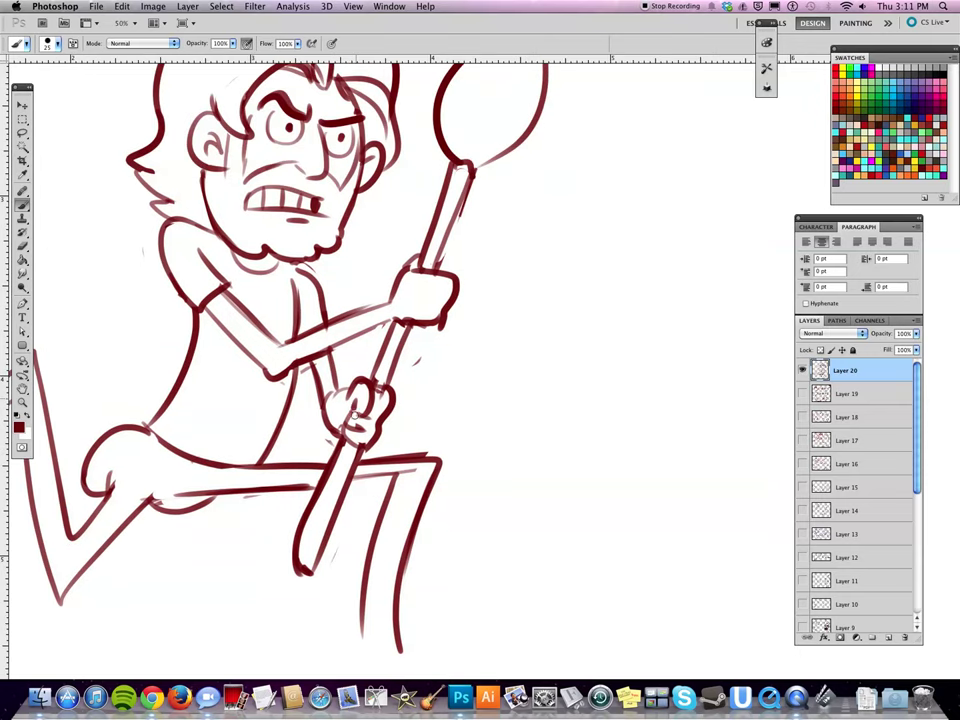
- Erase the upper fist's squared outer edge and redraw it with rounded, bumpy knuckles
{"action": "key", "text": "e"}
{"action": "key", "text": "b"}
{"action": "key", "text": "e"}
{"action": "mouse_move", "coordinate": [448, 293]}
{"action": "left_mouse_down"}
{"action": "mouse_move", "coordinate": [445, 319]}
{"action": "mouse_move", "coordinate": [435, 317]}
{"action": "left_mouse_up"}
{"action": "key", "text": "b"}
{"action": "left_click_drag", "start_coordinate": [439, 264], "coordinate": [420, 322]}
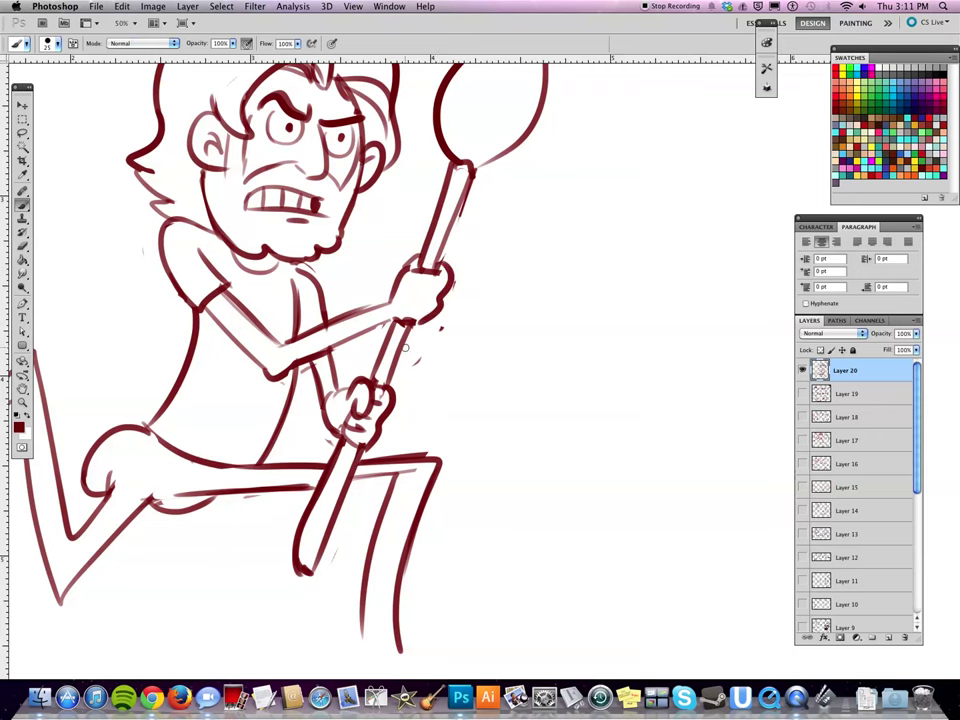
- Draw the raised rear shoe, reworking its rough sole strokes, and add a curved trouser cuff around the ankle
{"action": "left_click_drag", "start_coordinate": [205, 265], "coordinate": [433, 158]}
{"action": "key", "text": "e"}
{"action": "left_click_drag", "start_coordinate": [180, 319], "coordinate": [154, 354]}
{"action": "key", "text": "b"}
{"action": "mouse_move", "coordinate": [244, 261]}
{"action": "left_mouse_down"}
{"action": "mouse_move", "coordinate": [184, 308]}
{"action": "mouse_move", "coordinate": [175, 357]}
{"action": "left_mouse_up"}
{"action": "mouse_move", "coordinate": [175, 357]}
{"action": "left_mouse_down"}
{"action": "mouse_move", "coordinate": [244, 292]}
{"action": "mouse_move", "coordinate": [223, 285]}
{"action": "mouse_move", "coordinate": [170, 350]}
{"action": "left_mouse_up"}
{"action": "key", "text": "e"}
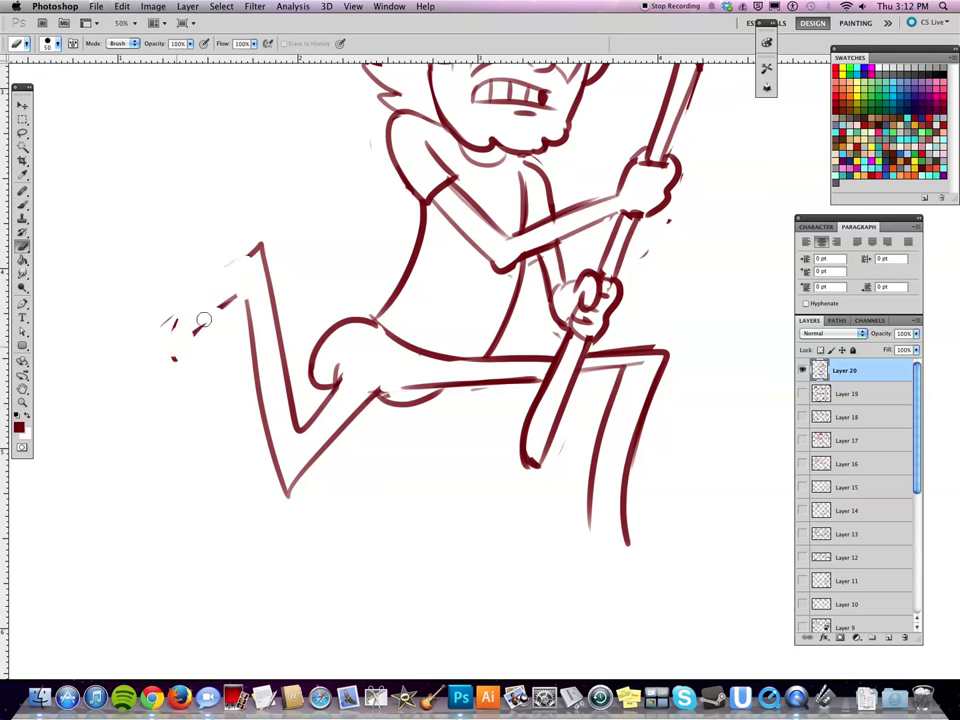
{"action": "key", "text": "b"}
{"action": "mouse_move", "coordinate": [248, 258]}
{"action": "left_mouse_down"}
{"action": "mouse_move", "coordinate": [207, 339]}
{"action": "mouse_move", "coordinate": [224, 328]}
{"action": "left_mouse_up"}
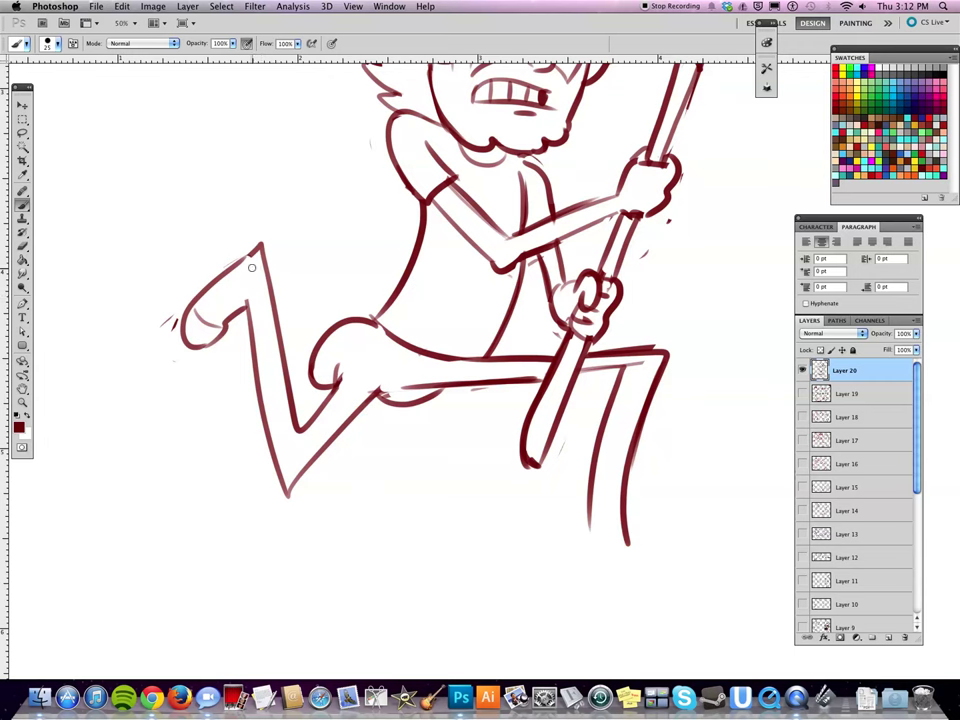
{"action": "left_click_drag", "start_coordinate": [240, 303], "coordinate": [272, 282]}
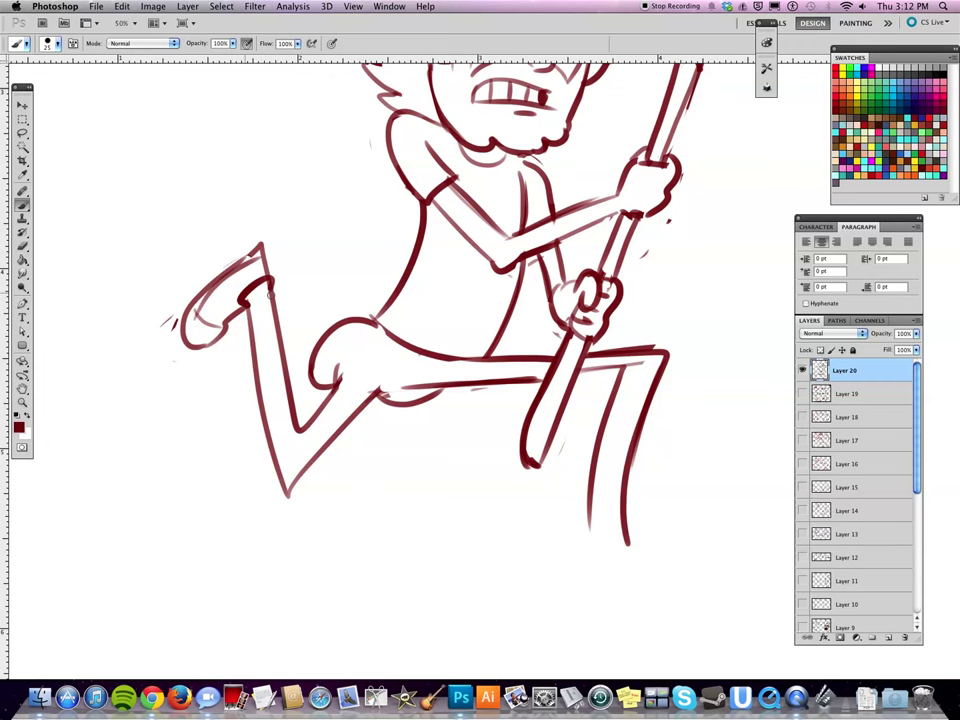
- Draw the front shoe with an upturned toe and join its heel to the lower leg
{"action": "left_click_drag", "start_coordinate": [667, 530], "coordinate": [522, 433]}
{"action": "mouse_move", "coordinate": [447, 428]}
{"action": "left_mouse_down"}
{"action": "mouse_move", "coordinate": [472, 430]}
{"action": "mouse_move", "coordinate": [582, 393]}
{"action": "left_mouse_up"}
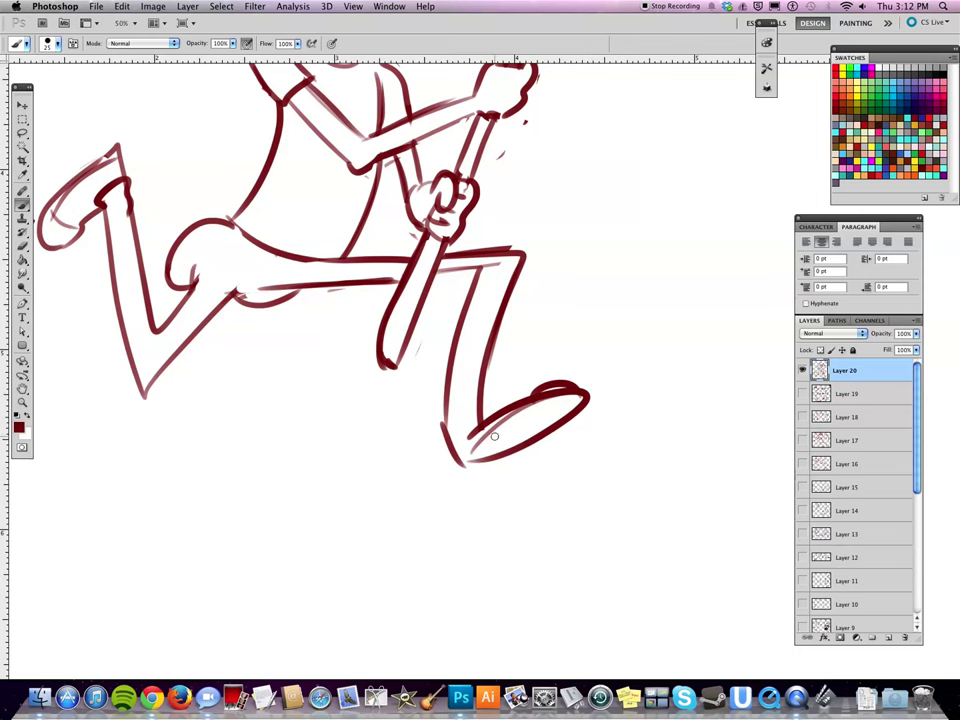
{"action": "key", "text": "e"}
{"action": "key", "text": "b"}
- Add ground lines beneath the runner, dust puffs behind him and short motion marks beside his back shoulder and front knee
{"action": "left_click_drag", "start_coordinate": [269, 487], "coordinate": [428, 489]}
{"action": "mouse_move", "coordinate": [302, 499]}
{"action": "left_mouse_down"}
{"action": "mouse_move", "coordinate": [609, 488]}
{"action": "mouse_move", "coordinate": [600, 482]}
{"action": "left_mouse_up"}
{"action": "mouse_move", "coordinate": [212, 404]}
{"action": "left_mouse_down"}
{"action": "mouse_move", "coordinate": [182, 424]}
{"action": "mouse_move", "coordinate": [220, 396]}
{"action": "left_mouse_up"}
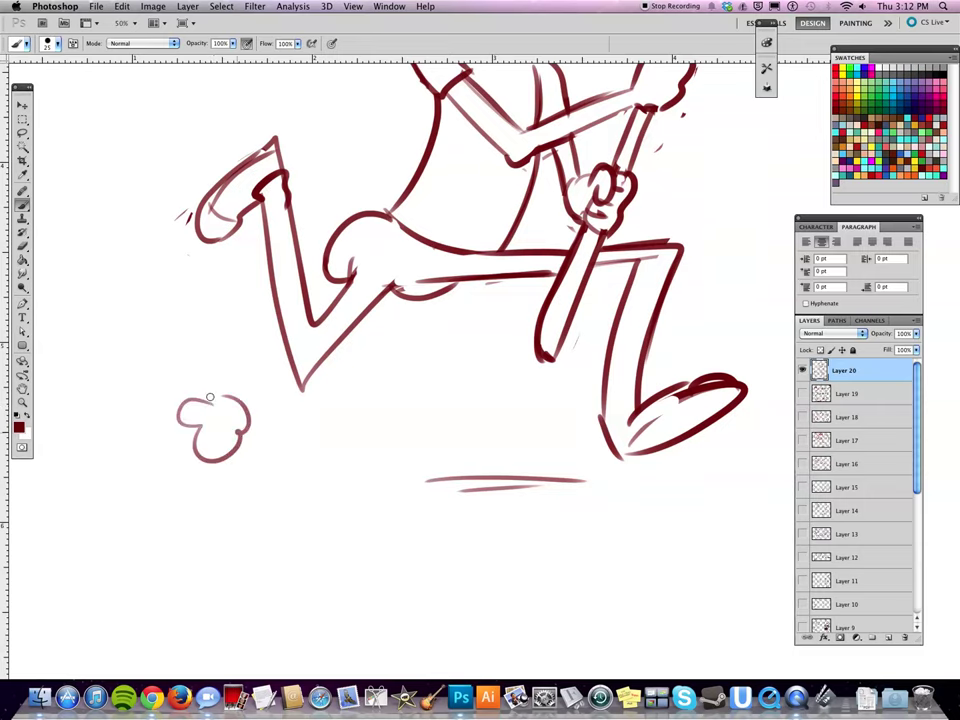
{"action": "scroll", "coordinate": [139, 400], "scroll_direction": "up", "scroll_amount": 5}
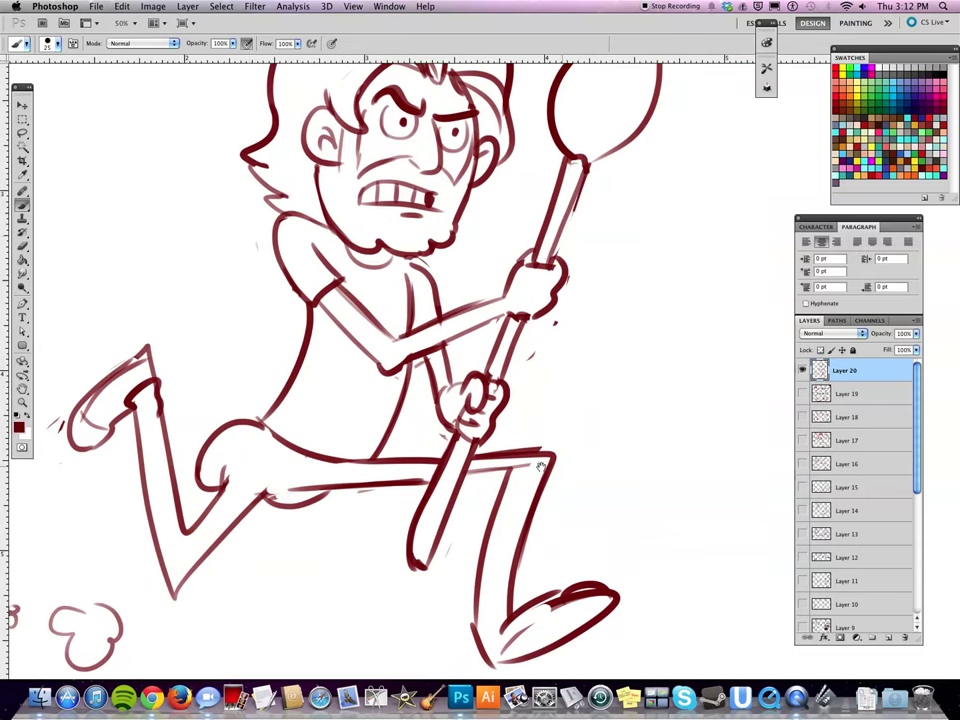
{"action": "key", "text": "super+minus"}
{"action": "key", "text": "super+minus"}
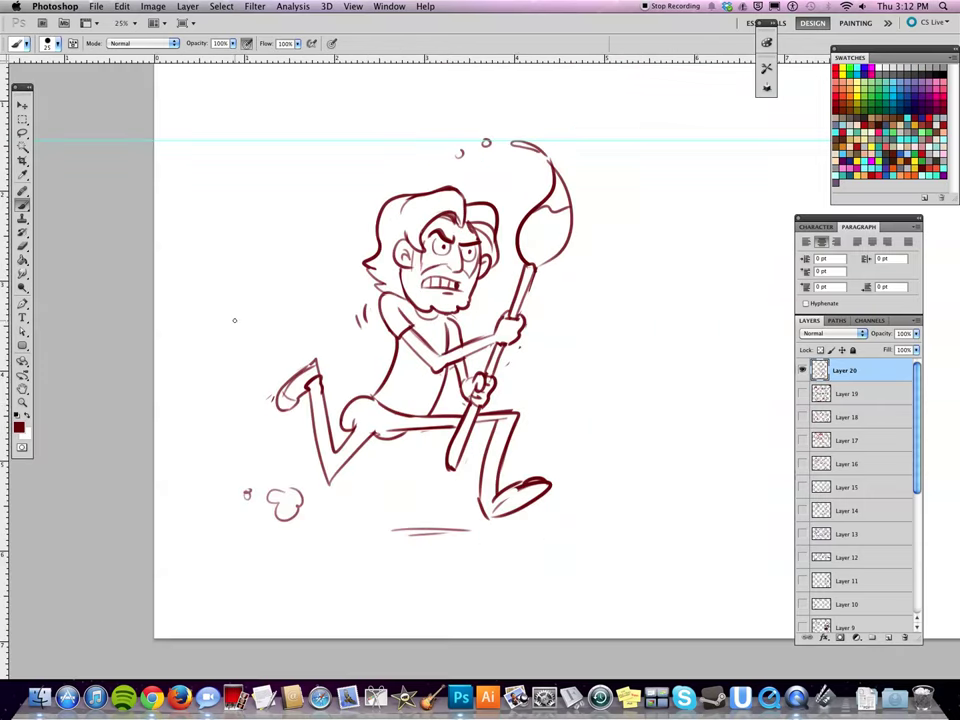
{"action": "left_click_drag", "start_coordinate": [527, 409], "coordinate": [530, 420]}
- Start a second man's head in the empty space facing the runner, drawing the rounded forehead, brow notch and cheek contour
{"action": "mouse_move", "coordinate": [602, 526]}
{"action": "left_mouse_down"}
{"action": "mouse_move", "coordinate": [488, 555]}
{"action": "mouse_move", "coordinate": [364, 553]}
{"action": "left_mouse_up"}
{"action": "key", "text": "a"}
{"action": "mouse_move", "coordinate": [438, 526]}
{"action": "left_mouse_down"}
{"action": "mouse_move", "coordinate": [531, 480]}
{"action": "mouse_move", "coordinate": [521, 481]}
{"action": "left_mouse_up"}
{"action": "key", "text": "v"}
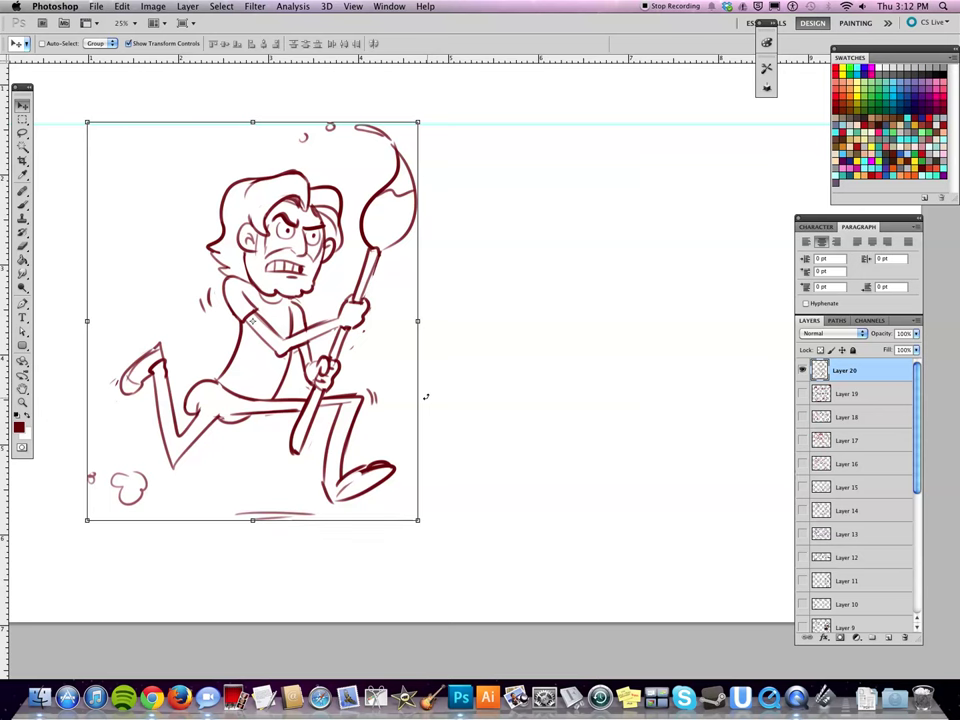
{"action": "left_click", "coordinate": [23, 205]}
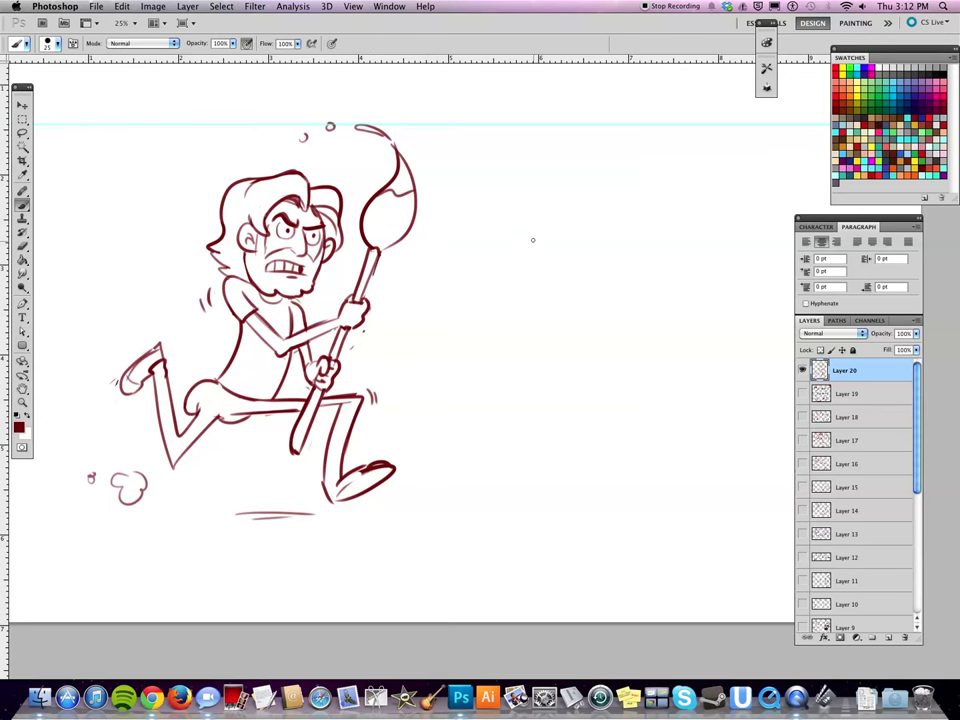
{"action": "key", "text": "super+equal"}
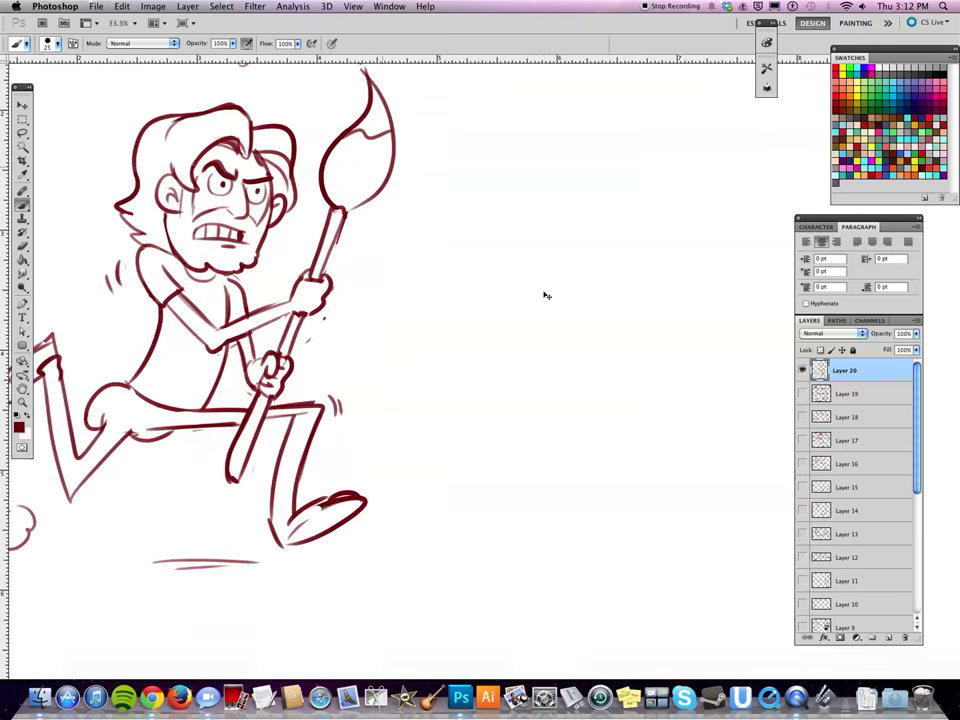
{"action": "key", "text": "super+equal"}
{"action": "mouse_move", "coordinate": [495, 349]}
{"action": "left_mouse_down"}
{"action": "mouse_move", "coordinate": [454, 373]}
{"action": "mouse_move", "coordinate": [416, 424]}
{"action": "mouse_move", "coordinate": [389, 441]}
{"action": "left_mouse_up"}
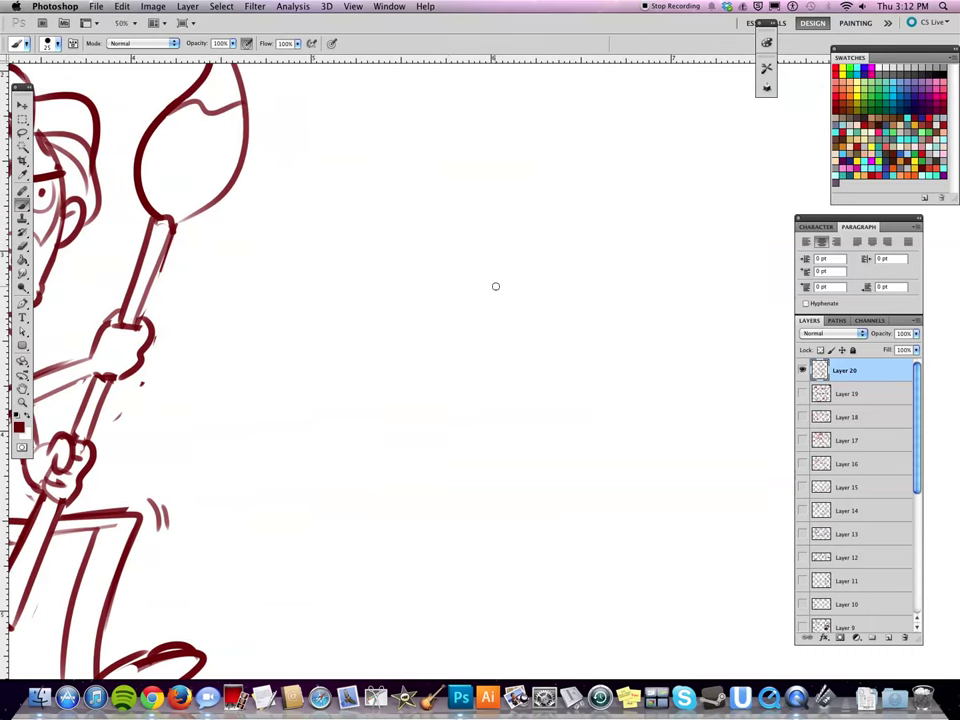
{"action": "mouse_move", "coordinate": [424, 276]}
{"action": "left_mouse_down"}
{"action": "mouse_move", "coordinate": [424, 212]}
{"action": "mouse_move", "coordinate": [515, 203]}
{"action": "left_mouse_up"}
{"action": "key", "text": "super+z"}
{"action": "left_click_drag", "start_coordinate": [425, 261], "coordinate": [519, 172]}
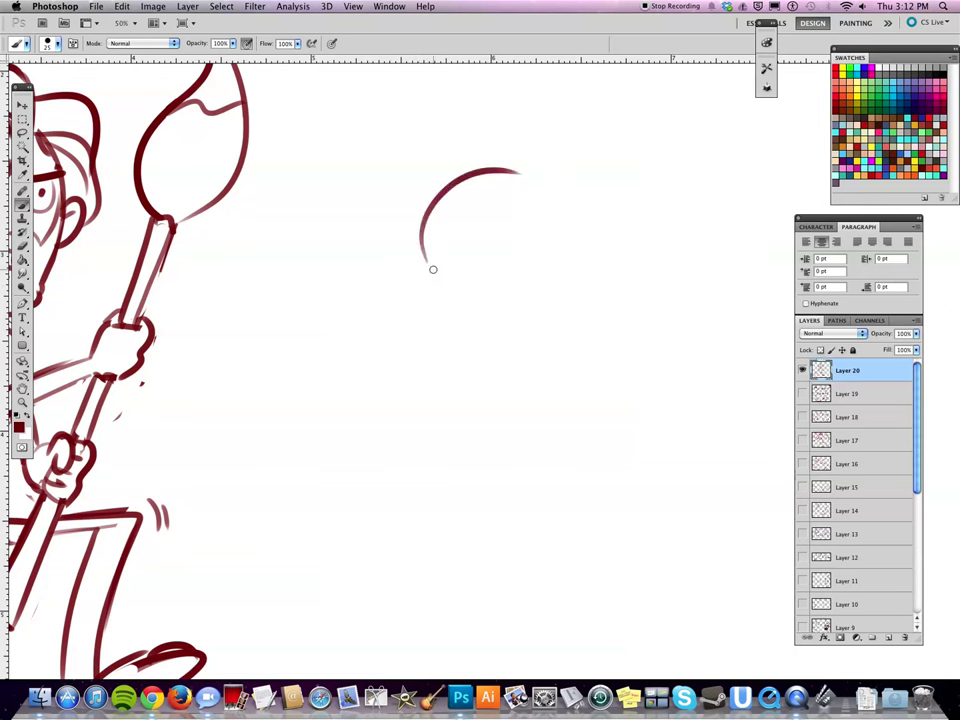
{"action": "left_click_drag", "start_coordinate": [431, 268], "coordinate": [445, 345]}
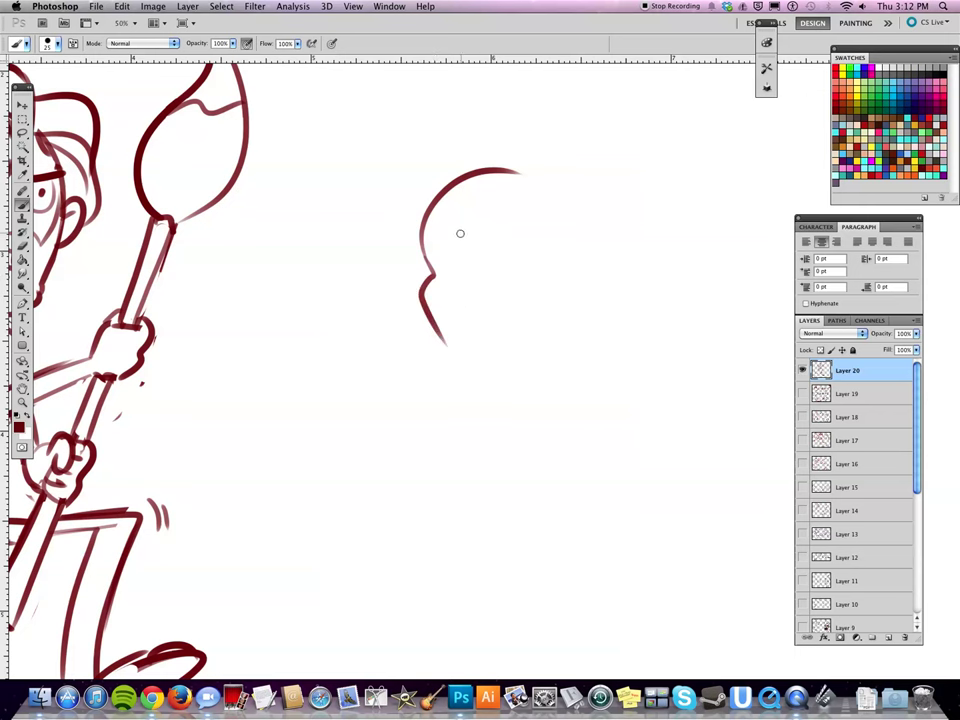
- Draw the second man's slanted eyebrows, small oval eyes and hooked nose
{"action": "mouse_move", "coordinate": [423, 232]}
{"action": "left_mouse_down"}
{"action": "mouse_move", "coordinate": [449, 246]}
{"action": "mouse_move", "coordinate": [508, 189]}
{"action": "mouse_move", "coordinate": [523, 200]}
{"action": "left_mouse_up"}
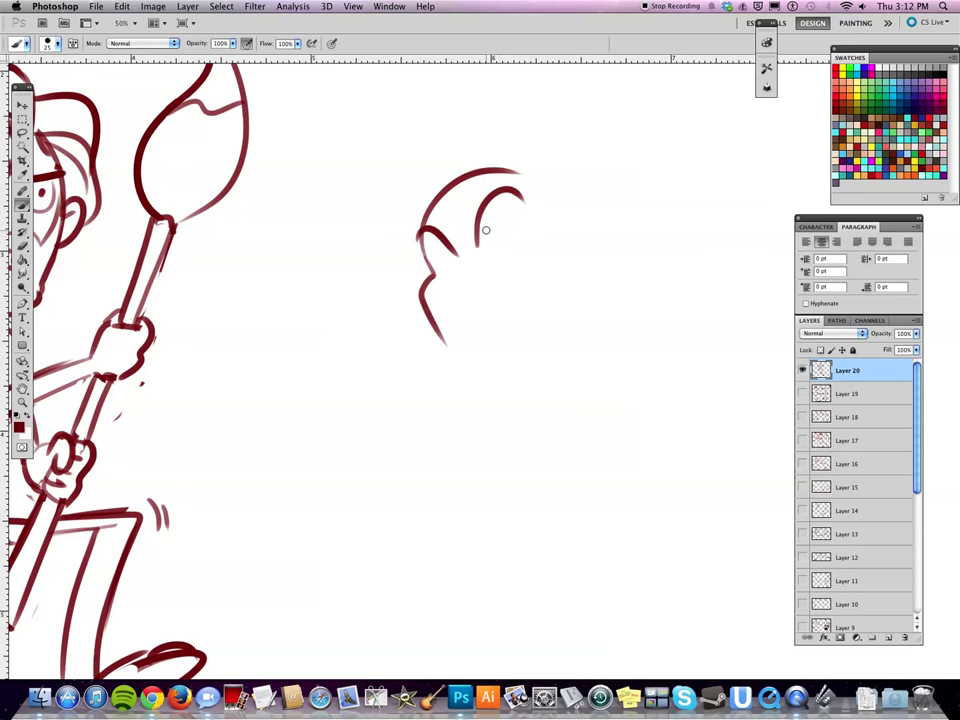
{"action": "left_click_drag", "start_coordinate": [486, 249], "coordinate": [487, 259]}
{"action": "mouse_move", "coordinate": [468, 272]}
{"action": "left_mouse_down"}
{"action": "mouse_move", "coordinate": [465, 294]}
{"action": "mouse_move", "coordinate": [474, 294]}
{"action": "mouse_move", "coordinate": [470, 272]}
{"action": "left_mouse_up"}
{"action": "key", "text": "super+z"}
- Draw the second man's bumpy hair with a spiky front tuft, sideburn edge and ear, and tidy the hairline over the forehead
{"action": "mouse_move", "coordinate": [435, 178]}
{"action": "left_mouse_down"}
{"action": "mouse_move", "coordinate": [471, 204]}
{"action": "mouse_move", "coordinate": [424, 162]}
{"action": "mouse_move", "coordinate": [459, 151]}
{"action": "mouse_move", "coordinate": [553, 178]}
{"action": "mouse_move", "coordinate": [576, 214]}
{"action": "mouse_move", "coordinate": [575, 278]}
{"action": "left_mouse_up"}
{"action": "left_click_drag", "start_coordinate": [531, 237], "coordinate": [539, 262]}
{"action": "left_click_drag", "start_coordinate": [509, 180], "coordinate": [535, 196]}
{"action": "left_click_drag", "start_coordinate": [468, 205], "coordinate": [508, 181]}
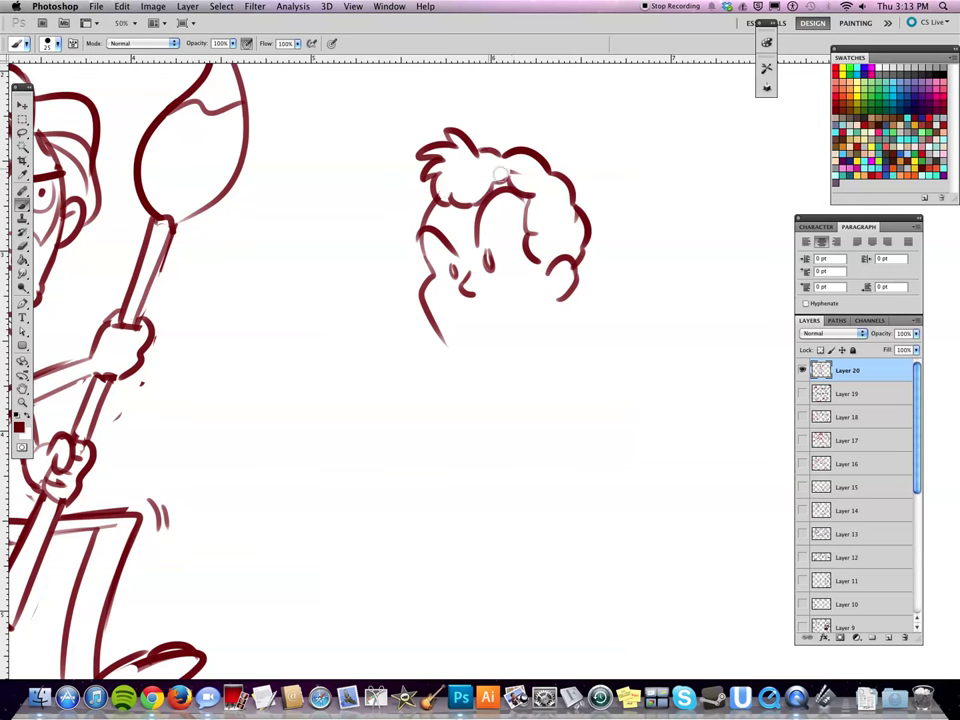
- Add lines under the eyes, a snarling open mouth, a shaded sideburn and inner ear detail
{"action": "left_click_drag", "start_coordinate": [487, 273], "coordinate": [507, 266]}
{"action": "left_click_drag", "start_coordinate": [463, 311], "coordinate": [519, 297]}
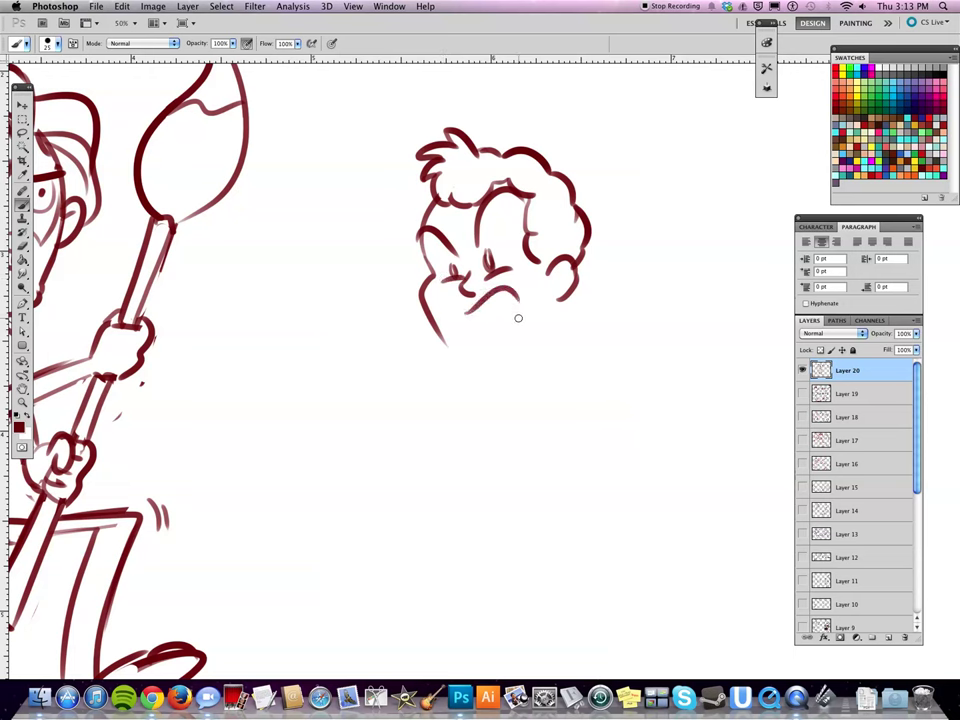
{"action": "mouse_move", "coordinate": [475, 330]}
{"action": "left_mouse_down"}
{"action": "mouse_move", "coordinate": [522, 319]}
{"action": "mouse_move", "coordinate": [519, 307]}
{"action": "mouse_move", "coordinate": [469, 325]}
{"action": "left_mouse_up"}
{"action": "mouse_move", "coordinate": [546, 285]}
{"action": "left_mouse_down"}
{"action": "mouse_move", "coordinate": [546, 274]}
{"action": "mouse_move", "coordinate": [541, 283]}
{"action": "left_mouse_up"}
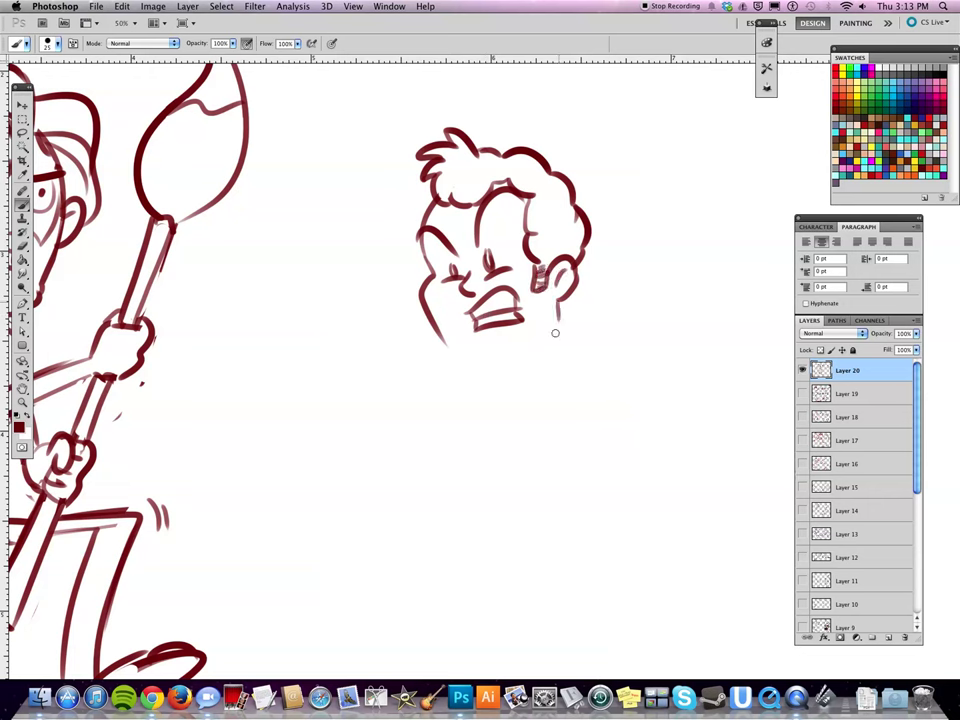
- Redraw the broad chin until it extends along the jaw, thicken the eyebrows and outline the eyes
{"action": "left_click_drag", "start_coordinate": [449, 354], "coordinate": [519, 348]}
{"action": "key", "text": "ctrl+z"}
{"action": "left_click_drag", "start_coordinate": [448, 348], "coordinate": [528, 349]}
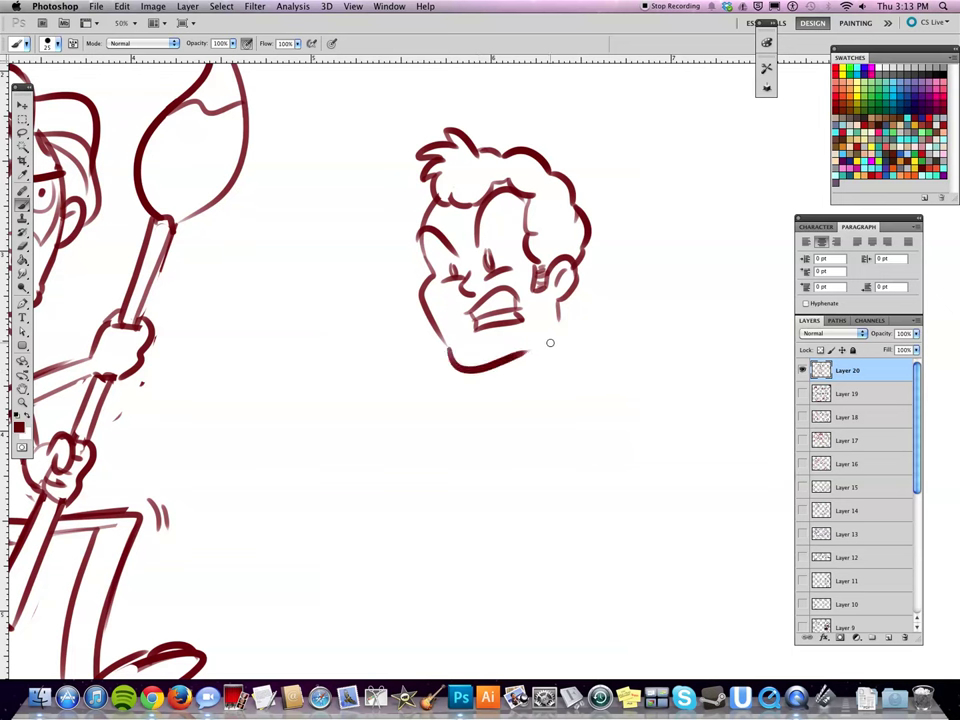
{"action": "key", "text": "ctrl+z"}
{"action": "mouse_move", "coordinate": [449, 353]}
{"action": "left_mouse_down"}
{"action": "mouse_move", "coordinate": [511, 363]}
{"action": "mouse_move", "coordinate": [543, 344]}
{"action": "left_mouse_up"}
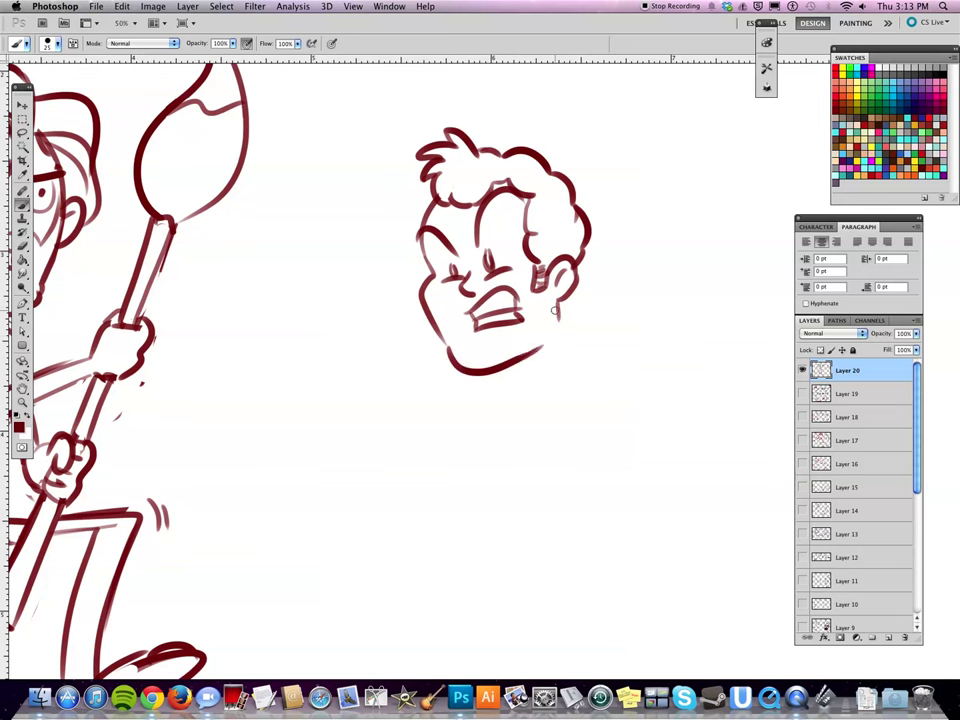
{"action": "mouse_move", "coordinate": [476, 246]}
{"action": "left_mouse_down"}
{"action": "mouse_move", "coordinate": [522, 197]}
{"action": "mouse_move", "coordinate": [507, 195]}
{"action": "mouse_move", "coordinate": [500, 264]}
{"action": "left_mouse_up"}
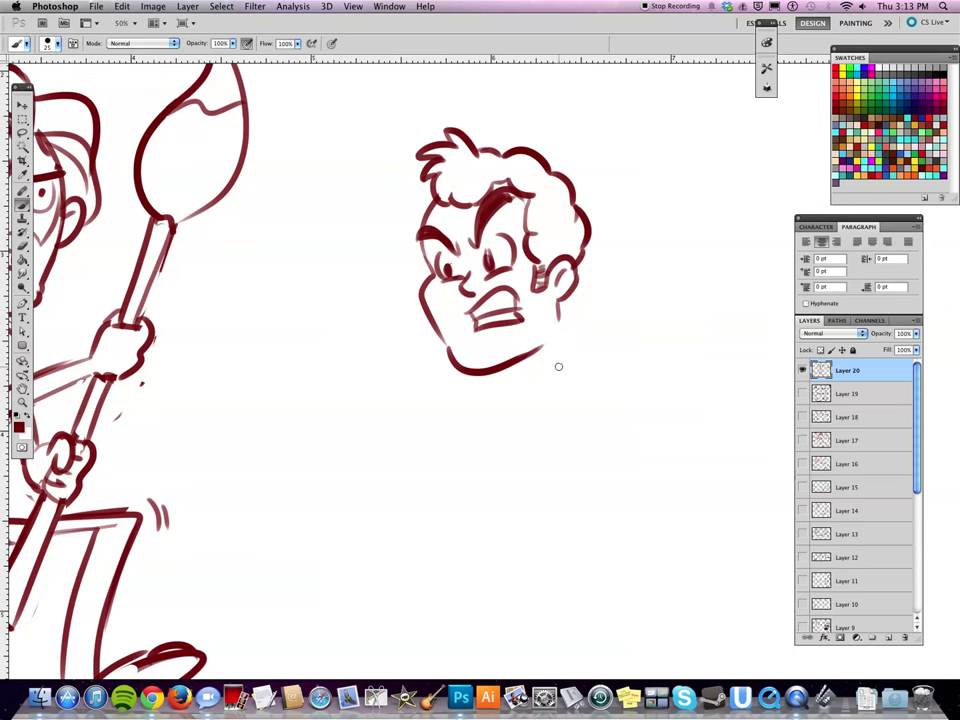
- Block in the second man's curved back, rounded shoulder and sleeve, and try a straight arm angled downward
{"action": "mouse_move", "coordinate": [570, 320]}
{"action": "left_mouse_down"}
{"action": "mouse_move", "coordinate": [628, 508]}
{"action": "mouse_move", "coordinate": [605, 540]}
{"action": "left_mouse_up"}
{"action": "mouse_move", "coordinate": [378, 608]}
{"action": "left_mouse_down"}
{"action": "mouse_move", "coordinate": [450, 504]}
{"action": "mouse_move", "coordinate": [500, 502]}
{"action": "left_mouse_up"}
{"action": "key", "text": "super+z"}
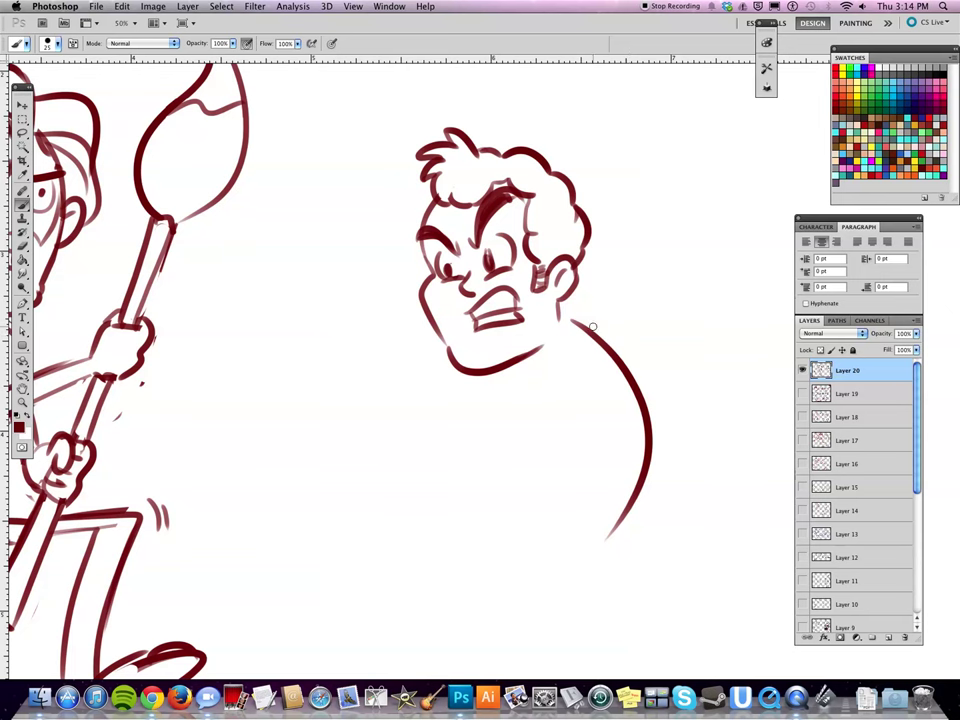
{"action": "left_click_drag", "start_coordinate": [591, 347], "coordinate": [660, 333]}
{"action": "mouse_move", "coordinate": [620, 388]}
{"action": "left_mouse_down"}
{"action": "mouse_move", "coordinate": [669, 348]}
{"action": "mouse_move", "coordinate": [717, 477]}
{"action": "left_mouse_up"}
{"action": "left_click_drag", "start_coordinate": [646, 357], "coordinate": [685, 457]}
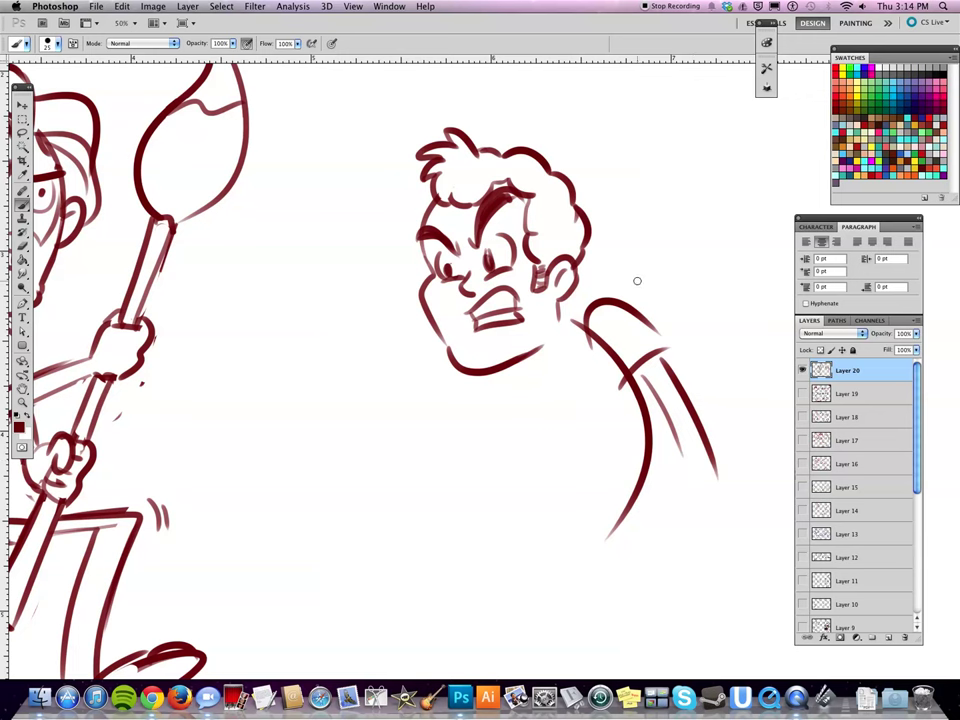
- Erase the straight arm and upper back line, then redraw the shoulder and sleeve with an arm bent at the elbow
{"action": "mouse_move", "coordinate": [645, 366]}
{"action": "left_mouse_down"}
{"action": "mouse_move", "coordinate": [698, 424]}
{"action": "mouse_move", "coordinate": [659, 350]}
{"action": "mouse_move", "coordinate": [620, 381]}
{"action": "mouse_move", "coordinate": [601, 323]}
{"action": "mouse_move", "coordinate": [653, 372]}
{"action": "mouse_move", "coordinate": [662, 367]}
{"action": "mouse_move", "coordinate": [620, 350]}
{"action": "mouse_move", "coordinate": [637, 400]}
{"action": "mouse_move", "coordinate": [629, 309]}
{"action": "left_mouse_up"}
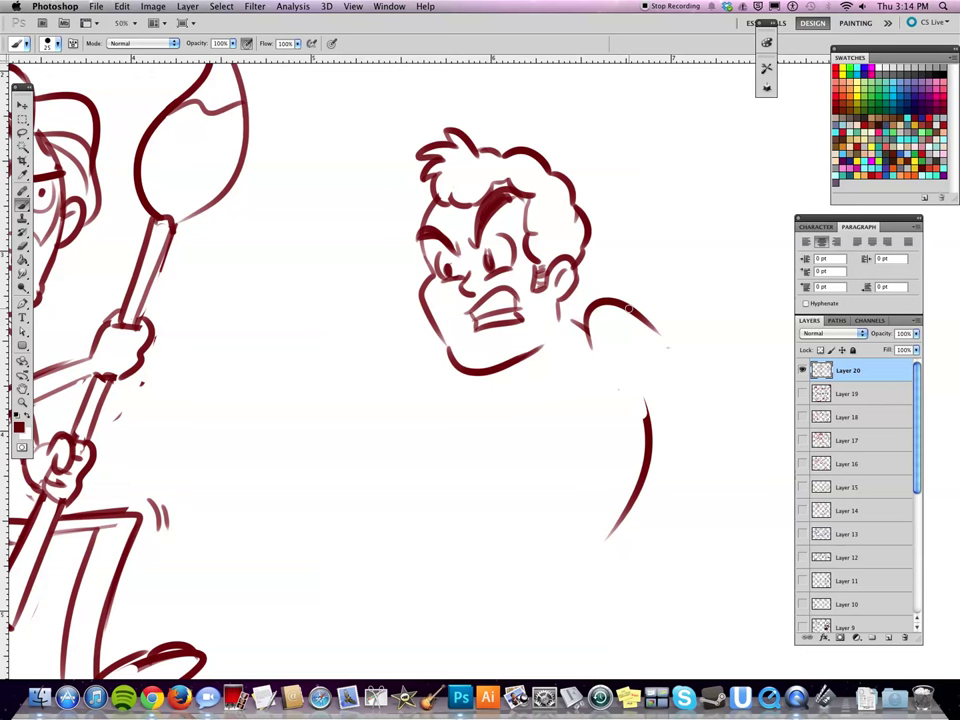
{"action": "left_click_drag", "start_coordinate": [588, 348], "coordinate": [672, 325]}
{"action": "mouse_move", "coordinate": [625, 364]}
{"action": "left_mouse_down"}
{"action": "mouse_move", "coordinate": [677, 321]}
{"action": "mouse_move", "coordinate": [736, 350]}
{"action": "mouse_move", "coordinate": [720, 453]}
{"action": "left_mouse_up"}
{"action": "mouse_move", "coordinate": [622, 340]}
{"action": "left_mouse_down"}
{"action": "mouse_move", "coordinate": [705, 366]}
{"action": "mouse_move", "coordinate": [703, 430]}
{"action": "left_mouse_up"}
- Draw a long horizontal pencil with a sharpened point across the torso, clear the rough fist and add a star glint at the tip
{"action": "mouse_move", "coordinate": [467, 399]}
{"action": "left_mouse_down"}
{"action": "mouse_move", "coordinate": [464, 479]}
{"action": "mouse_move", "coordinate": [479, 520]}
{"action": "mouse_move", "coordinate": [466, 492]}
{"action": "mouse_move", "coordinate": [490, 488]}
{"action": "mouse_move", "coordinate": [440, 505]}
{"action": "mouse_move", "coordinate": [373, 455]}
{"action": "mouse_move", "coordinate": [761, 455]}
{"action": "left_mouse_up"}
{"action": "left_click_drag", "start_coordinate": [333, 484], "coordinate": [632, 487]}
{"action": "mouse_move", "coordinate": [338, 487]}
{"action": "left_mouse_down"}
{"action": "mouse_move", "coordinate": [264, 462]}
{"action": "mouse_move", "coordinate": [275, 458]}
{"action": "mouse_move", "coordinate": [261, 465]}
{"action": "mouse_move", "coordinate": [340, 458]}
{"action": "left_mouse_up"}
{"action": "left_click_drag", "start_coordinate": [265, 462], "coordinate": [345, 458]}
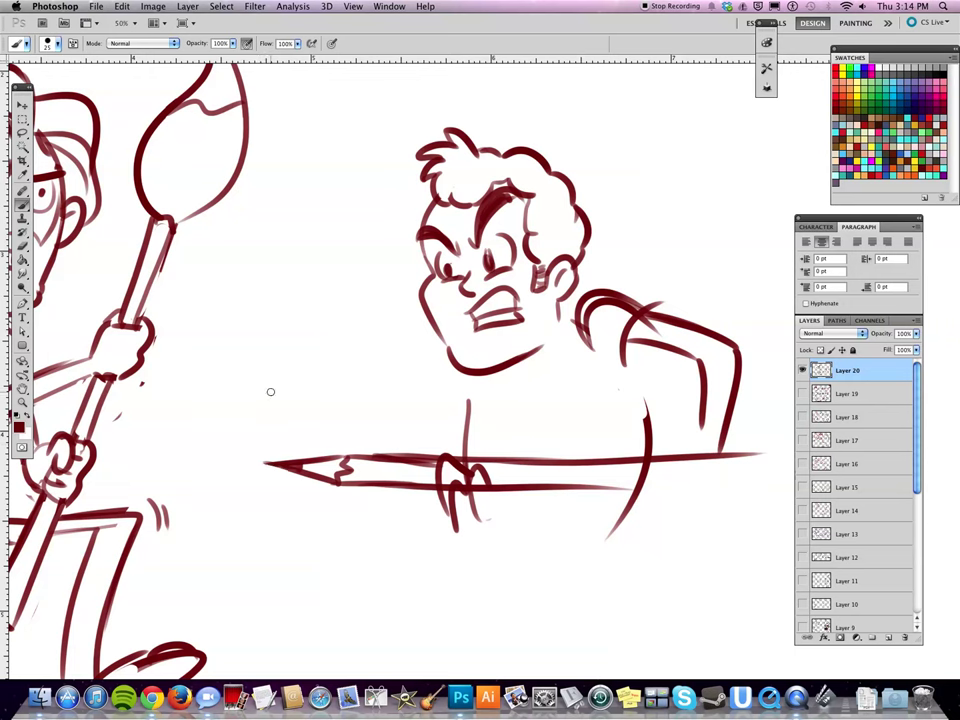
{"action": "mouse_move", "coordinate": [445, 458]}
{"action": "left_mouse_down"}
{"action": "mouse_move", "coordinate": [464, 497]}
{"action": "mouse_move", "coordinate": [478, 470]}
{"action": "mouse_move", "coordinate": [449, 467]}
{"action": "mouse_move", "coordinate": [461, 503]}
{"action": "left_mouse_up"}
{"action": "left_click_drag", "start_coordinate": [266, 432], "coordinate": [297, 448]}
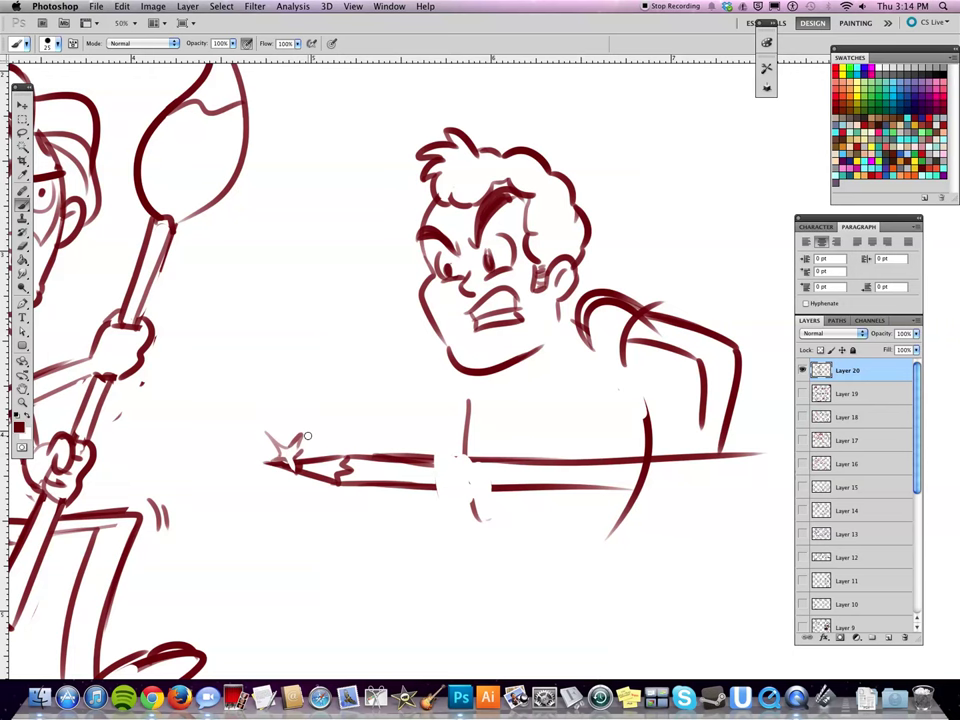
- Draw the front fist wrapped around the pencil with a thumb and separate rounded fingers
{"action": "mouse_move", "coordinate": [426, 491]}
{"action": "left_mouse_down"}
{"action": "mouse_move", "coordinate": [442, 453]}
{"action": "mouse_move", "coordinate": [437, 503]}
{"action": "mouse_move", "coordinate": [471, 490]}
{"action": "left_mouse_up"}
{"action": "mouse_move", "coordinate": [428, 449]}
{"action": "left_mouse_down"}
{"action": "mouse_move", "coordinate": [439, 438]}
{"action": "mouse_move", "coordinate": [484, 450]}
{"action": "mouse_move", "coordinate": [455, 453]}
{"action": "mouse_move", "coordinate": [479, 460]}
{"action": "left_mouse_up"}
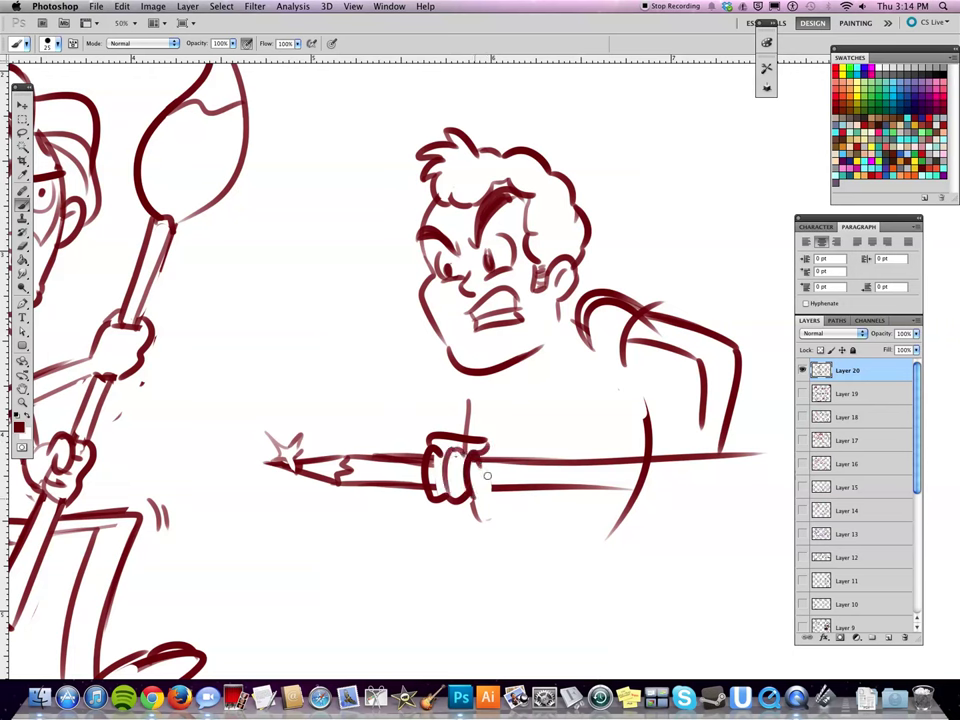
{"action": "left_click_drag", "start_coordinate": [414, 496], "coordinate": [424, 453]}
{"action": "left_click_drag", "start_coordinate": [473, 490], "coordinate": [474, 461]}
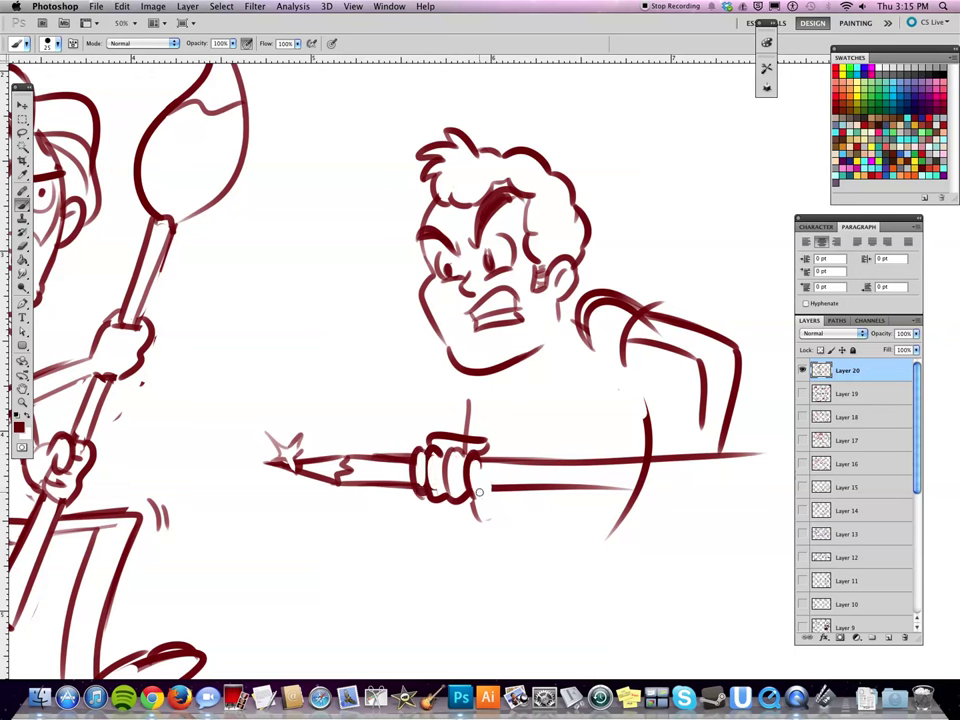
- Sketch the front arm's bent elbow, the chest and inner arm lines, and the torso's waist with a curved shirt hem
{"action": "mouse_move", "coordinate": [446, 500]}
{"action": "left_mouse_down"}
{"action": "mouse_move", "coordinate": [463, 531]}
{"action": "mouse_move", "coordinate": [516, 512]}
{"action": "left_mouse_up"}
{"action": "mouse_move", "coordinate": [462, 437]}
{"action": "left_mouse_down"}
{"action": "mouse_move", "coordinate": [477, 378]}
{"action": "mouse_move", "coordinate": [487, 374]}
{"action": "mouse_move", "coordinate": [547, 445]}
{"action": "left_mouse_up"}
{"action": "left_click_drag", "start_coordinate": [631, 359], "coordinate": [690, 447]}
{"action": "mouse_move", "coordinate": [556, 485]}
{"action": "left_mouse_down"}
{"action": "mouse_move", "coordinate": [578, 525]}
{"action": "mouse_move", "coordinate": [573, 549]}
{"action": "mouse_move", "coordinate": [565, 540]}
{"action": "mouse_move", "coordinate": [683, 542]}
{"action": "left_mouse_up"}
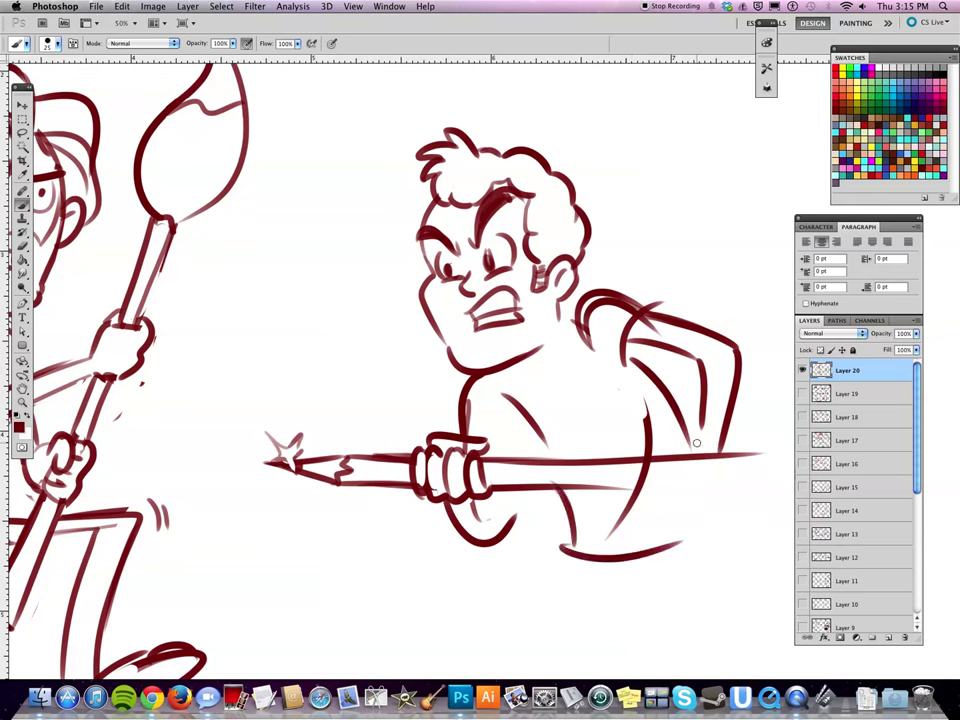
- Draw the rear fist at the end of the bent arm and erase the pencil lines running through it
{"action": "mouse_move", "coordinate": [694, 440]}
{"action": "left_mouse_down"}
{"action": "mouse_move", "coordinate": [668, 455]}
{"action": "mouse_move", "coordinate": [675, 502]}
{"action": "mouse_move", "coordinate": [718, 500]}
{"action": "left_mouse_up"}
{"action": "mouse_move", "coordinate": [725, 438]}
{"action": "left_mouse_down"}
{"action": "mouse_move", "coordinate": [733, 468]}
{"action": "mouse_move", "coordinate": [722, 501]}
{"action": "left_mouse_up"}
{"action": "mouse_move", "coordinate": [669, 460]}
{"action": "left_mouse_down"}
{"action": "mouse_move", "coordinate": [661, 502]}
{"action": "mouse_move", "coordinate": [695, 489]}
{"action": "mouse_move", "coordinate": [683, 458]}
{"action": "mouse_move", "coordinate": [676, 475]}
{"action": "mouse_move", "coordinate": [714, 446]}
{"action": "mouse_move", "coordinate": [712, 475]}
{"action": "mouse_move", "coordinate": [731, 472]}
{"action": "mouse_move", "coordinate": [731, 484]}
{"action": "mouse_move", "coordinate": [681, 448]}
{"action": "mouse_move", "coordinate": [640, 475]}
{"action": "left_mouse_up"}
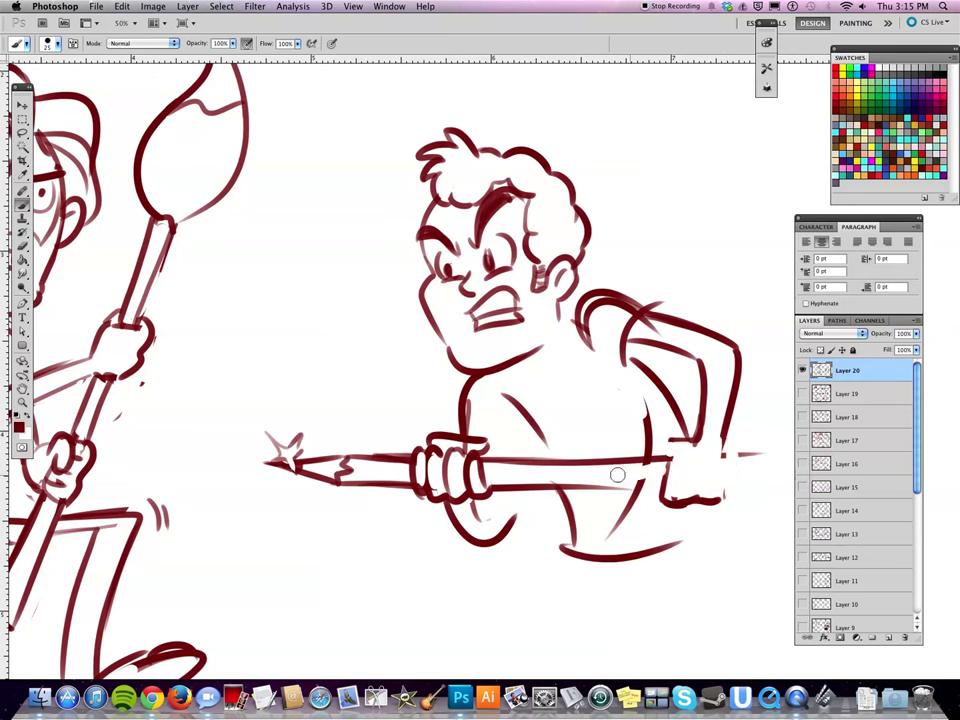
- Clear the body line crossing the pencil and redraw the shaft's upper and lower edges between the two fists
{"action": "left_click_drag", "start_coordinate": [510, 482], "coordinate": [574, 484]}
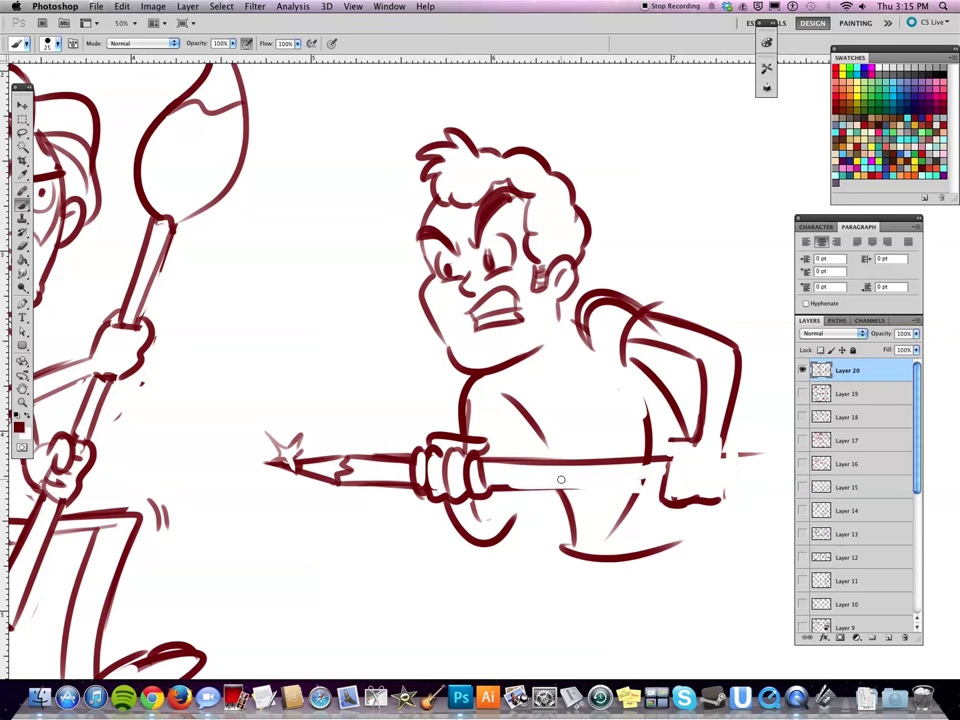
{"action": "left_click_drag", "start_coordinate": [494, 487], "coordinate": [638, 491]}
{"action": "left_click_drag", "start_coordinate": [550, 490], "coordinate": [664, 487]}
{"action": "left_click_drag", "start_coordinate": [554, 466], "coordinate": [667, 462]}
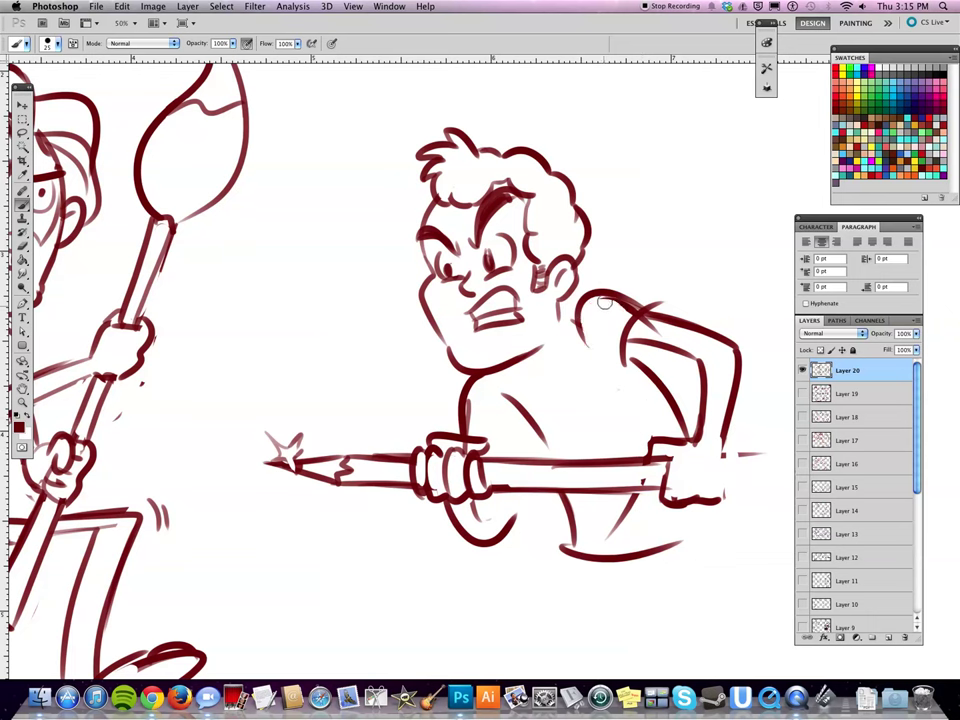
- Clean up the doubled shoulder line, add a pointed collar below the jaw and redraw the front arm's outer contour
{"action": "mouse_move", "coordinate": [571, 346]}
{"action": "left_mouse_down"}
{"action": "mouse_move", "coordinate": [553, 383]}
{"action": "mouse_move", "coordinate": [569, 325]}
{"action": "left_mouse_up"}
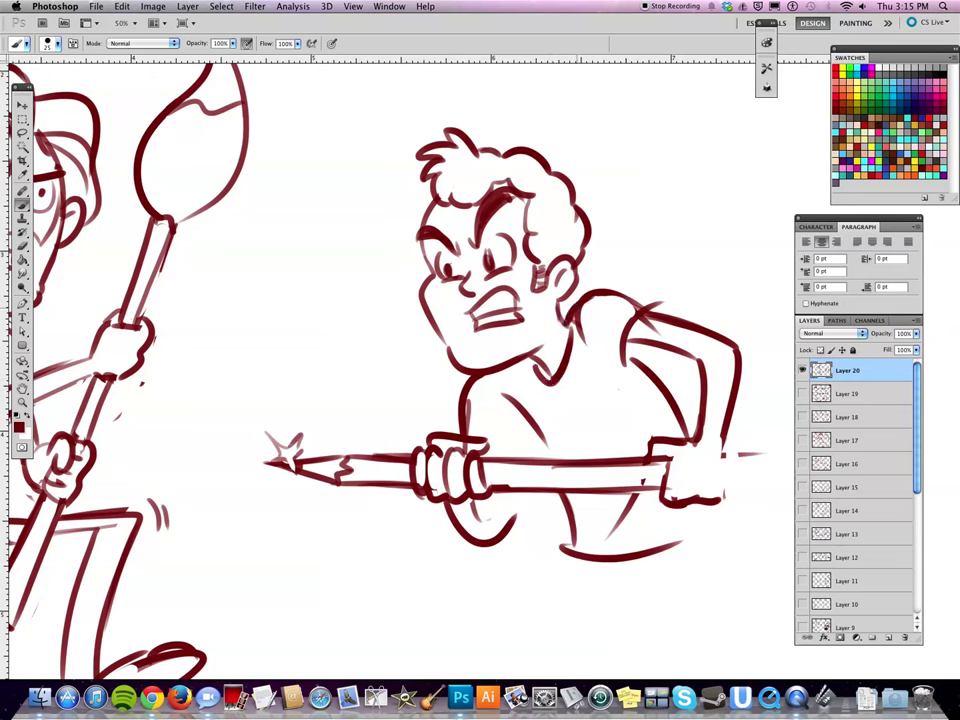
{"action": "left_click_drag", "start_coordinate": [479, 435], "coordinate": [474, 373]}
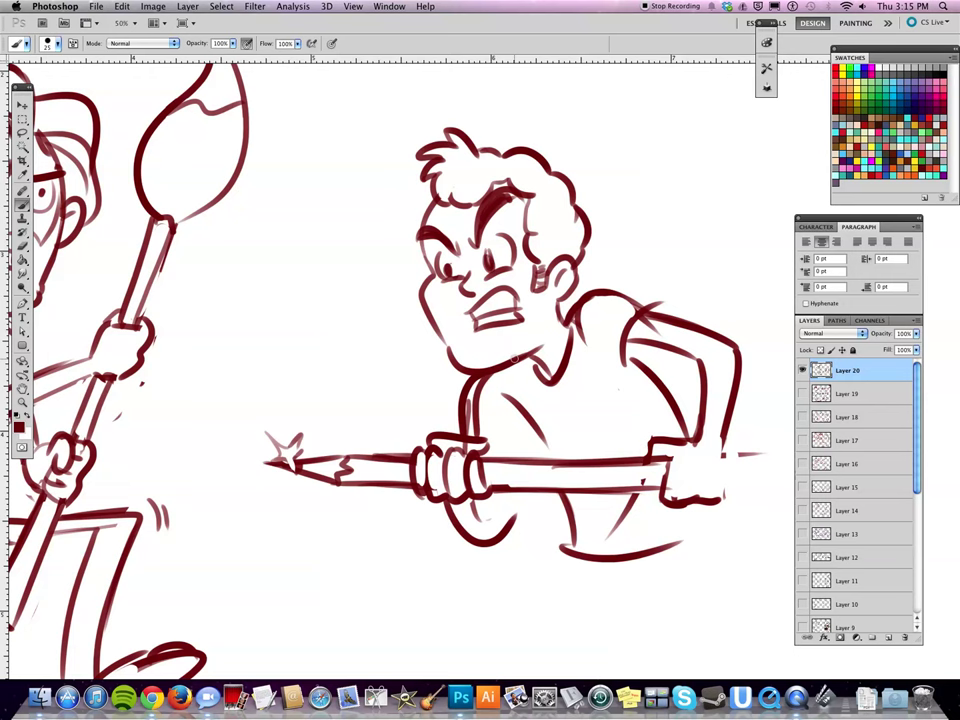
{"action": "left_click_drag", "start_coordinate": [462, 427], "coordinate": [470, 387]}
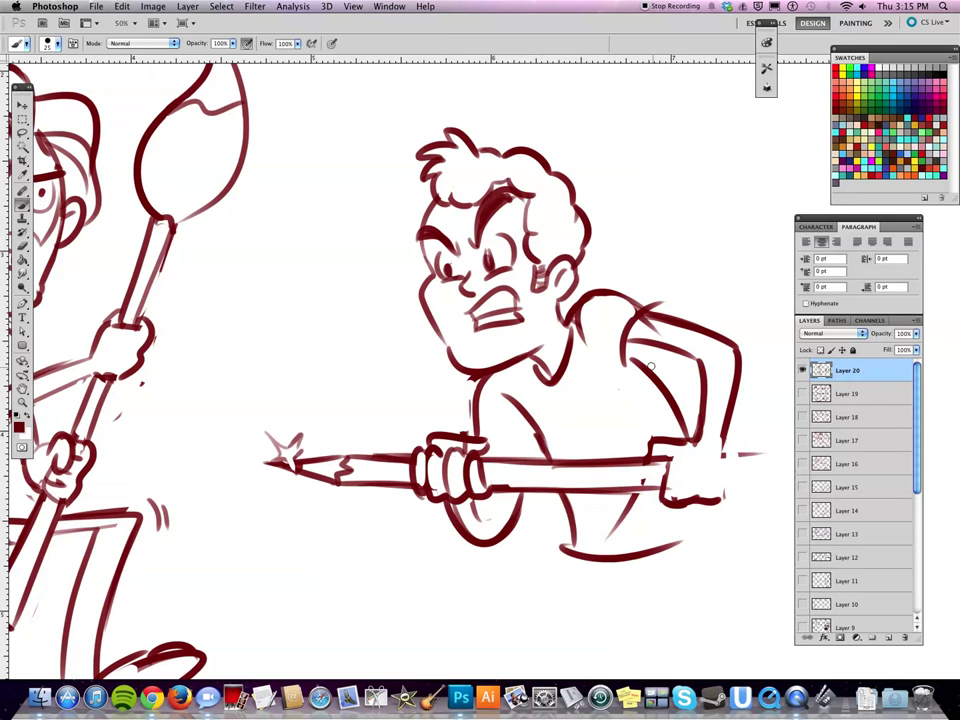
- Erase the pencil man's rounded shoulder and redraw it as a flatter shoulder line ending in a short sleeve on the rear arm
{"action": "left_click_drag", "start_coordinate": [633, 363], "coordinate": [653, 315]}
{"action": "left_click_drag", "start_coordinate": [626, 358], "coordinate": [626, 343]}
{"action": "mouse_move", "coordinate": [644, 300]}
{"action": "left_mouse_down"}
{"action": "mouse_move", "coordinate": [641, 312]}
{"action": "mouse_move", "coordinate": [620, 309]}
{"action": "left_mouse_up"}
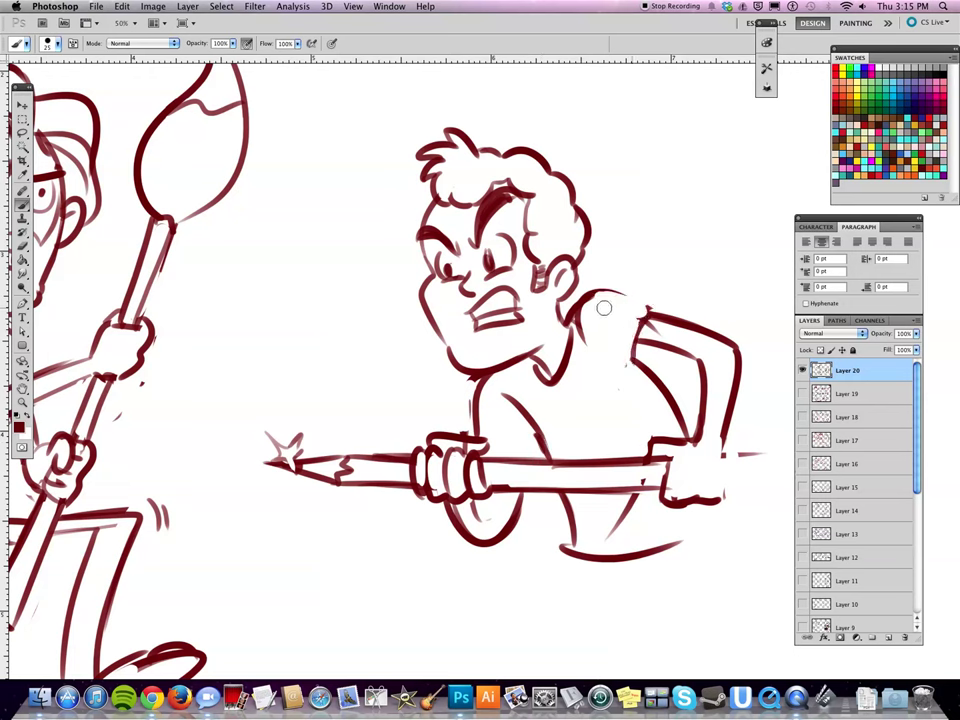
{"action": "key", "text": "super+z"}
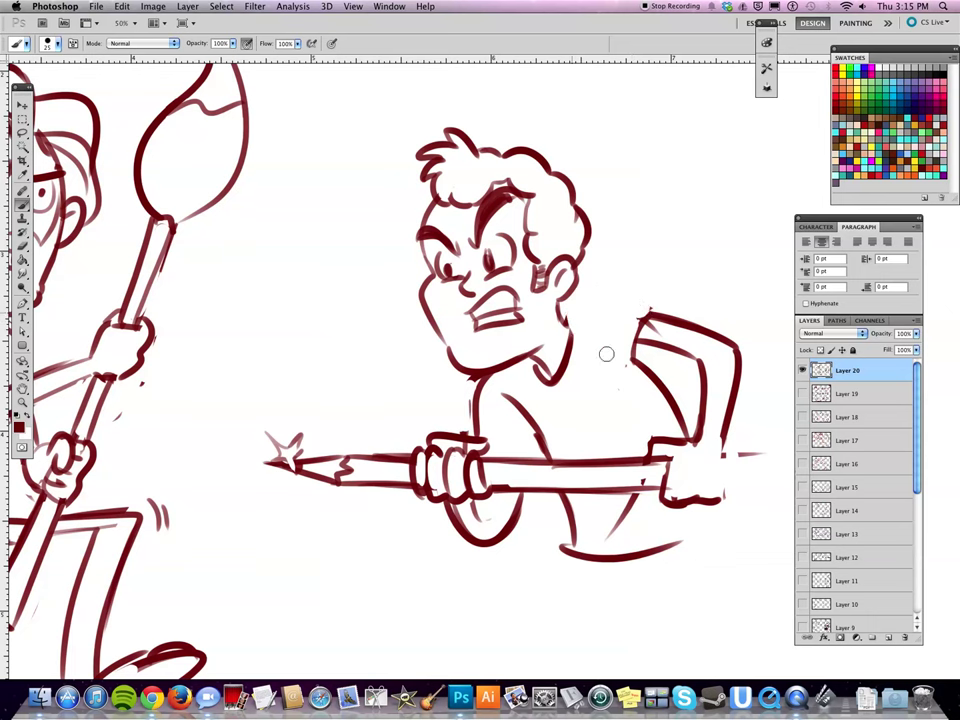
{"action": "key", "text": "super+z"}
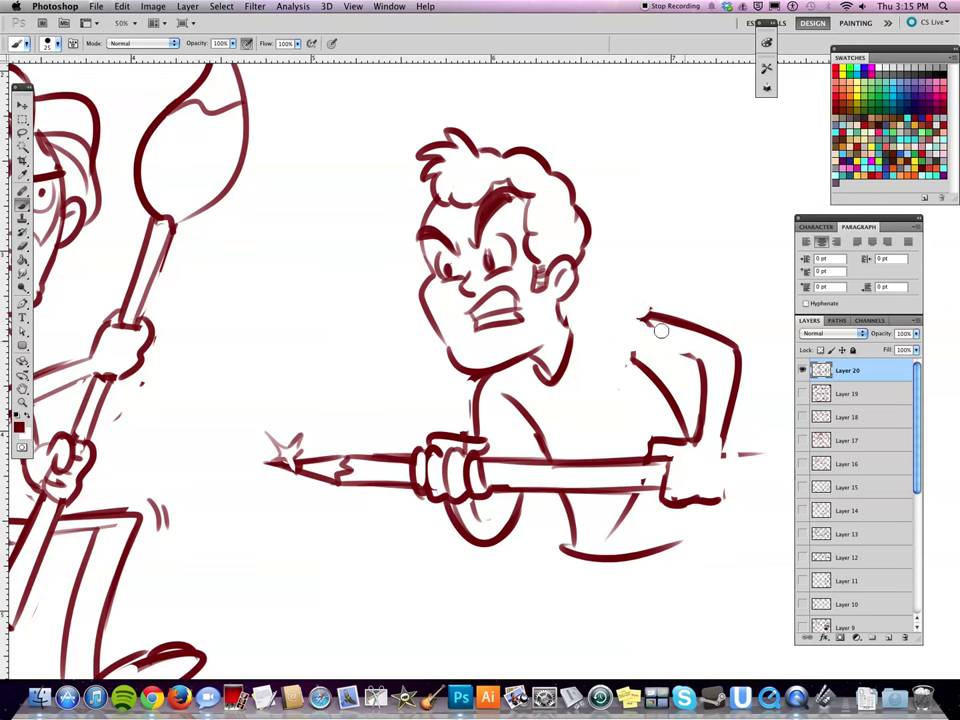
{"action": "left_click_drag", "start_coordinate": [617, 355], "coordinate": [698, 367]}
{"action": "left_click_drag", "start_coordinate": [568, 342], "coordinate": [655, 313]}
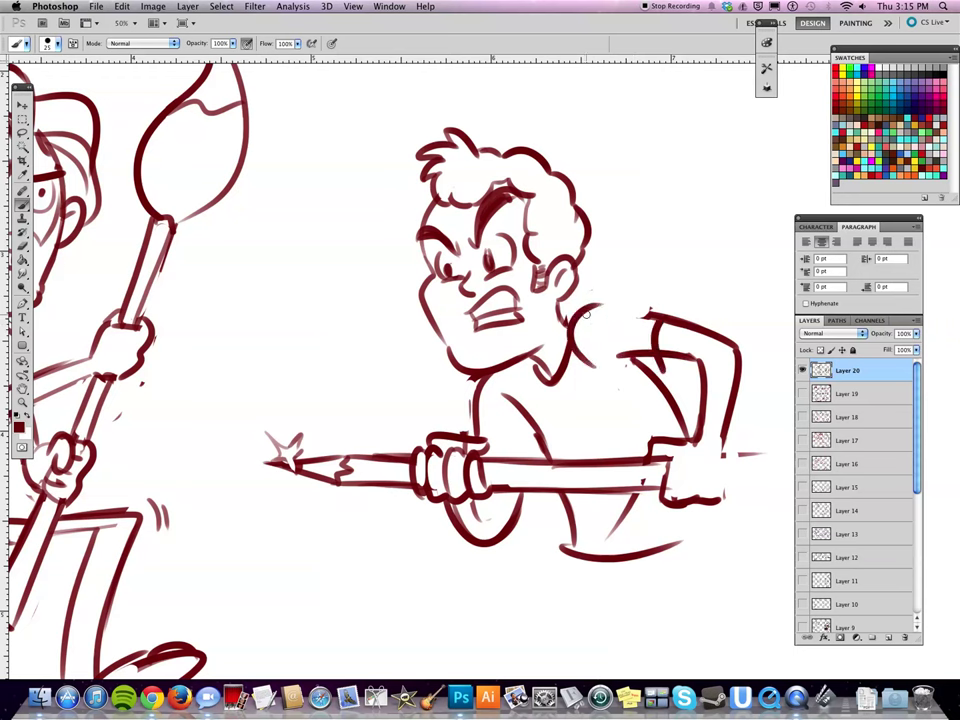
{"action": "mouse_move", "coordinate": [628, 356]}
{"action": "left_mouse_down"}
{"action": "mouse_move", "coordinate": [631, 347]}
{"action": "mouse_move", "coordinate": [654, 371]}
{"action": "mouse_move", "coordinate": [642, 370]}
{"action": "left_mouse_up"}
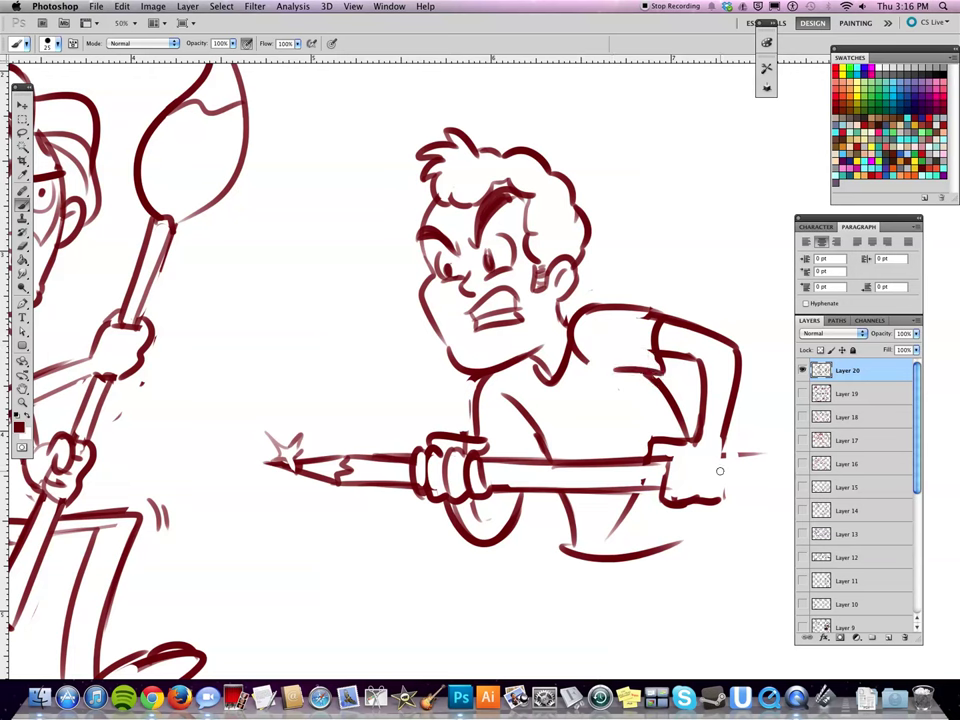
- Add the pencil's banded back end behind the rear fist and extend the shirt hem up to the lower back
{"action": "mouse_move", "coordinate": [727, 484]}
{"action": "left_mouse_down"}
{"action": "mouse_move", "coordinate": [766, 485]}
{"action": "mouse_move", "coordinate": [753, 460]}
{"action": "mouse_move", "coordinate": [761, 459]}
{"action": "mouse_move", "coordinate": [713, 438]}
{"action": "mouse_move", "coordinate": [745, 479]}
{"action": "mouse_move", "coordinate": [737, 482]}
{"action": "mouse_move", "coordinate": [736, 454]}
{"action": "mouse_move", "coordinate": [758, 469]}
{"action": "mouse_move", "coordinate": [761, 485]}
{"action": "mouse_move", "coordinate": [781, 484]}
{"action": "mouse_move", "coordinate": [739, 457]}
{"action": "mouse_move", "coordinate": [780, 458]}
{"action": "mouse_move", "coordinate": [746, 462]}
{"action": "mouse_move", "coordinate": [787, 486]}
{"action": "left_mouse_up"}
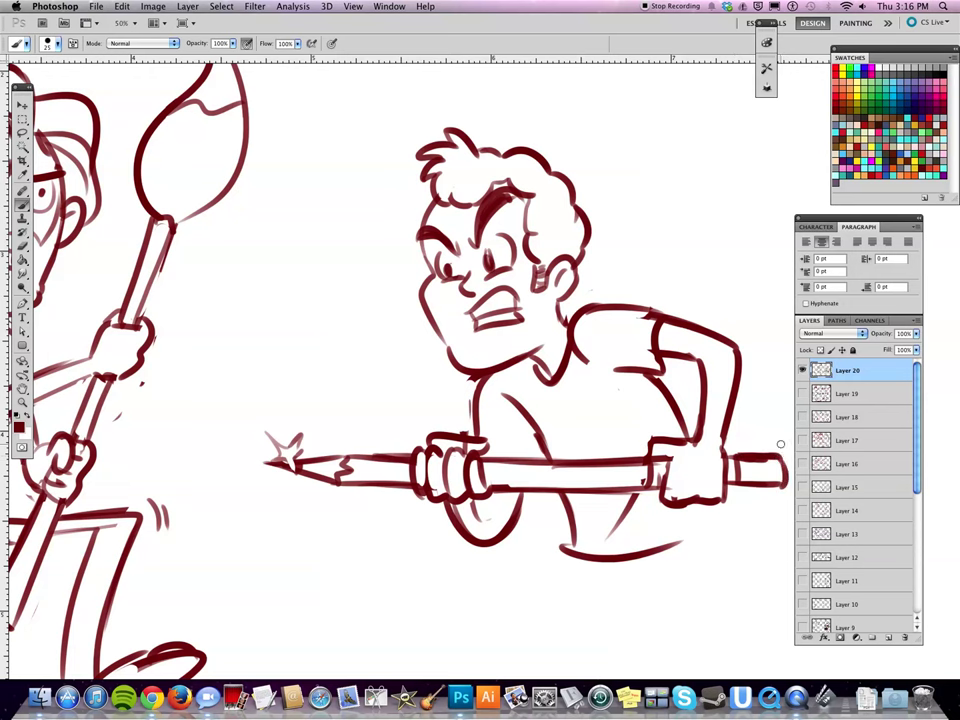
{"action": "left_click_drag", "start_coordinate": [738, 456], "coordinate": [755, 455]}
{"action": "left_click_drag", "start_coordinate": [706, 507], "coordinate": [710, 534]}
{"action": "mouse_move", "coordinate": [582, 554]}
{"action": "left_mouse_down"}
{"action": "mouse_move", "coordinate": [711, 541]}
{"action": "mouse_move", "coordinate": [666, 560]}
{"action": "mouse_move", "coordinate": [709, 513]}
{"action": "left_mouse_up"}
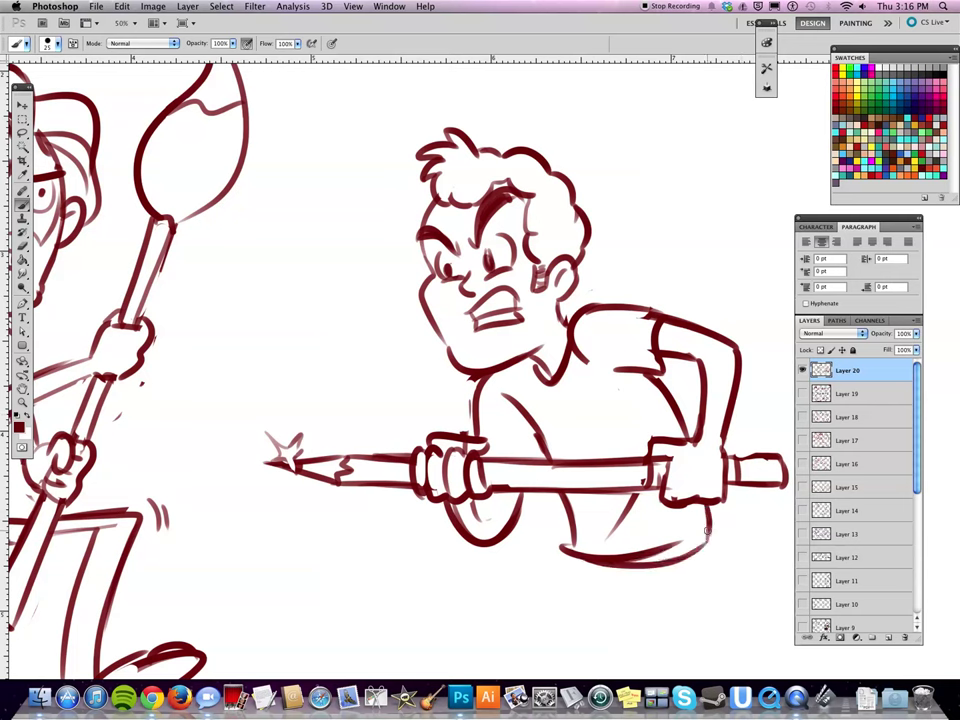
{"action": "left_click_drag", "start_coordinate": [611, 548], "coordinate": [645, 554]}
- Draw the pencil man's two bent legs below the shirt hem, with a trouser cuff and foot on the rear leg
{"action": "left_click_drag", "start_coordinate": [624, 442], "coordinate": [617, 284]}
{"action": "left_click_drag", "start_coordinate": [562, 402], "coordinate": [476, 496]}
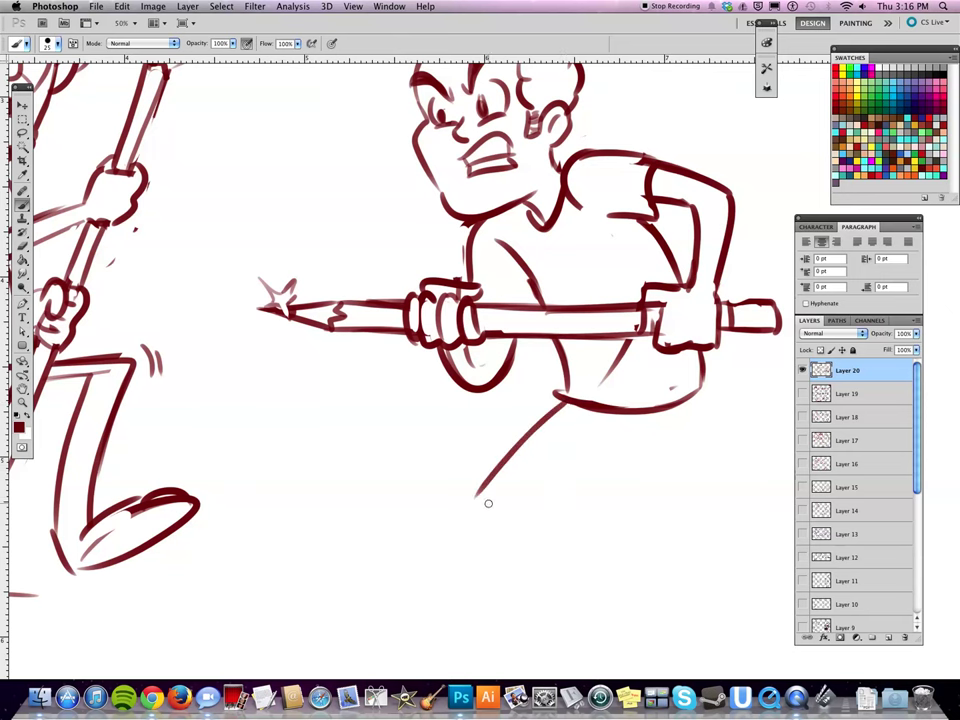
{"action": "left_click_drag", "start_coordinate": [573, 464], "coordinate": [597, 437]}
{"action": "mouse_move", "coordinate": [584, 446]}
{"action": "left_mouse_down"}
{"action": "mouse_move", "coordinate": [661, 438]}
{"action": "mouse_move", "coordinate": [598, 490]}
{"action": "left_mouse_up"}
{"action": "mouse_move", "coordinate": [704, 406]}
{"action": "left_mouse_down"}
{"action": "mouse_move", "coordinate": [637, 517]}
{"action": "mouse_move", "coordinate": [679, 541]}
{"action": "left_mouse_up"}
{"action": "mouse_move", "coordinate": [601, 488]}
{"action": "left_mouse_down"}
{"action": "mouse_move", "coordinate": [612, 541]}
{"action": "mouse_move", "coordinate": [585, 518]}
{"action": "left_mouse_up"}
{"action": "mouse_move", "coordinate": [556, 477]}
{"action": "left_mouse_down"}
{"action": "mouse_move", "coordinate": [519, 512]}
{"action": "mouse_move", "coordinate": [535, 582]}
{"action": "left_mouse_up"}
{"action": "left_click_drag", "start_coordinate": [521, 513], "coordinate": [561, 563]}
{"action": "left_click_drag", "start_coordinate": [611, 541], "coordinate": [676, 590]}
{"action": "mouse_move", "coordinate": [664, 536]}
{"action": "left_mouse_down"}
{"action": "mouse_move", "coordinate": [719, 573]}
{"action": "mouse_move", "coordinate": [649, 613]}
{"action": "mouse_move", "coordinate": [701, 626]}
{"action": "mouse_move", "coordinate": [724, 594]}
{"action": "left_mouse_up"}
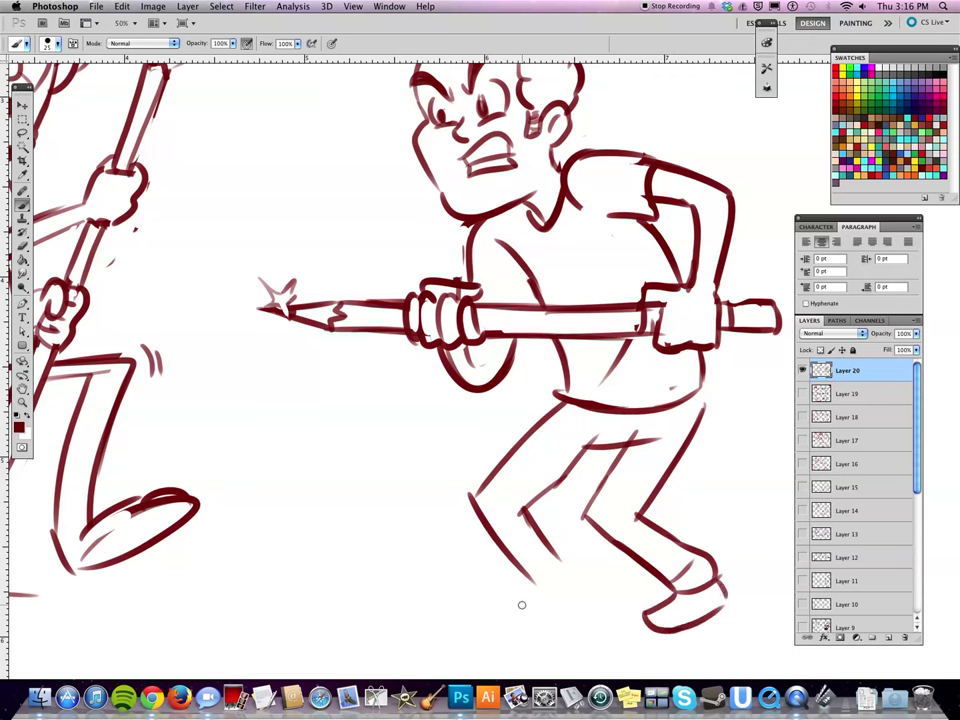
- Shape the rear shoe's sole and heel, and draw the front leg's trouser cuff and matching shoe
{"action": "left_click_drag", "start_coordinate": [663, 624], "coordinate": [723, 604]}
{"action": "mouse_move", "coordinate": [673, 621]}
{"action": "left_mouse_down"}
{"action": "mouse_move", "coordinate": [724, 596]}
{"action": "mouse_move", "coordinate": [707, 620]}
{"action": "mouse_move", "coordinate": [728, 607]}
{"action": "left_mouse_up"}
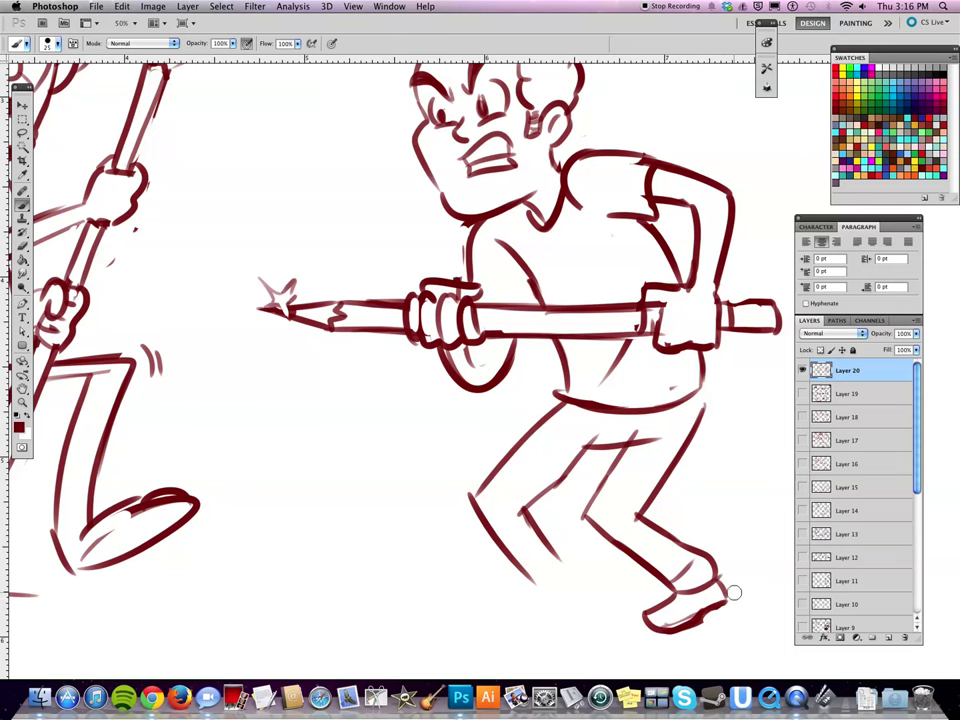
{"action": "mouse_move", "coordinate": [535, 586]}
{"action": "left_mouse_down"}
{"action": "mouse_move", "coordinate": [502, 609]}
{"action": "mouse_move", "coordinate": [564, 616]}
{"action": "left_mouse_up"}
{"action": "mouse_move", "coordinate": [497, 615]}
{"action": "left_mouse_down"}
{"action": "mouse_move", "coordinate": [576, 618]}
{"action": "mouse_move", "coordinate": [577, 580]}
{"action": "mouse_move", "coordinate": [581, 592]}
{"action": "left_mouse_up"}
{"action": "mouse_move", "coordinate": [530, 577]}
{"action": "left_mouse_down"}
{"action": "mouse_move", "coordinate": [566, 570]}
{"action": "mouse_move", "coordinate": [531, 563]}
{"action": "mouse_move", "coordinate": [558, 547]}
{"action": "left_mouse_up"}
{"action": "mouse_move", "coordinate": [508, 617]}
{"action": "left_mouse_down"}
{"action": "mouse_move", "coordinate": [545, 614]}
{"action": "mouse_move", "coordinate": [561, 628]}
{"action": "mouse_move", "coordinate": [568, 618]}
{"action": "left_mouse_up"}
- Add the second collar point and shirt front line, and replace the curved hem with a belted waistline
{"action": "mouse_move", "coordinate": [577, 203]}
{"action": "left_mouse_down"}
{"action": "mouse_move", "coordinate": [566, 242]}
{"action": "mouse_move", "coordinate": [521, 209]}
{"action": "mouse_move", "coordinate": [586, 300]}
{"action": "left_mouse_up"}
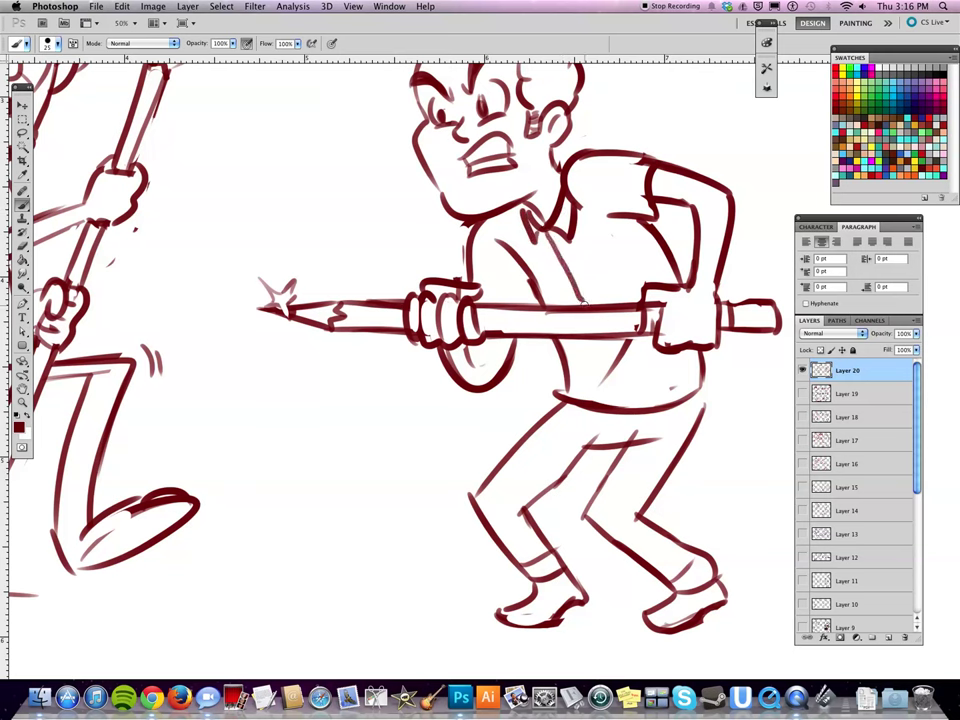
{"action": "mouse_move", "coordinate": [563, 379]}
{"action": "left_mouse_down"}
{"action": "mouse_move", "coordinate": [610, 376]}
{"action": "mouse_move", "coordinate": [636, 401]}
{"action": "mouse_move", "coordinate": [675, 401]}
{"action": "left_mouse_up"}
{"action": "mouse_move", "coordinate": [582, 397]}
{"action": "left_mouse_down"}
{"action": "mouse_move", "coordinate": [560, 401]}
{"action": "mouse_move", "coordinate": [579, 387]}
{"action": "left_mouse_up"}
{"action": "left_click_drag", "start_coordinate": [698, 352], "coordinate": [697, 370]}
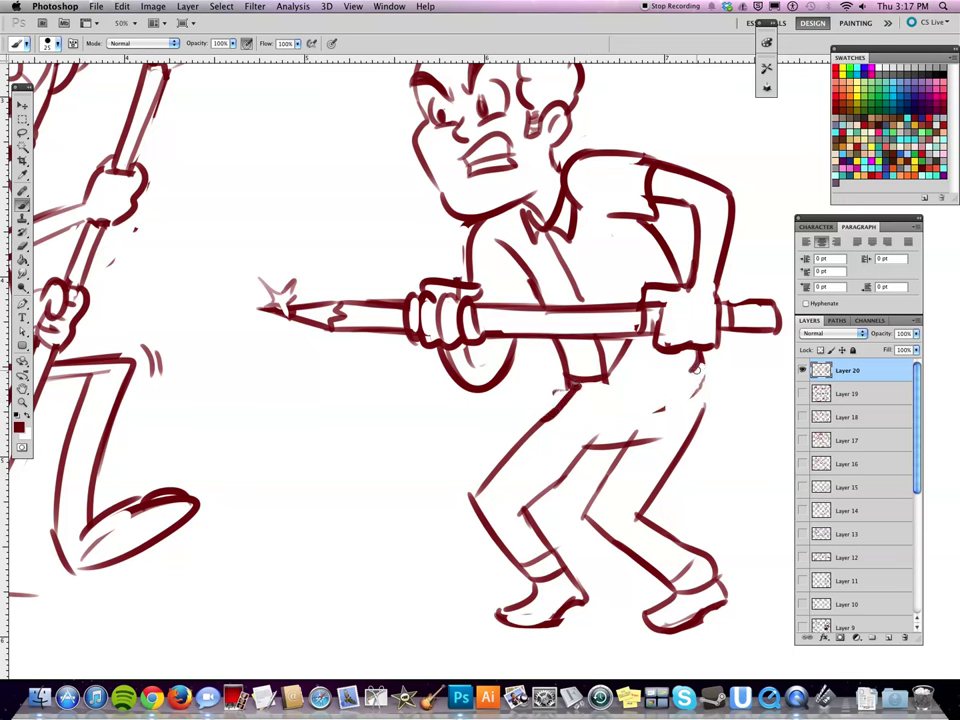
{"action": "mouse_move", "coordinate": [597, 381]}
{"action": "left_mouse_down"}
{"action": "mouse_move", "coordinate": [686, 359]}
{"action": "mouse_move", "coordinate": [641, 389]}
{"action": "mouse_move", "coordinate": [695, 368]}
{"action": "left_mouse_up"}
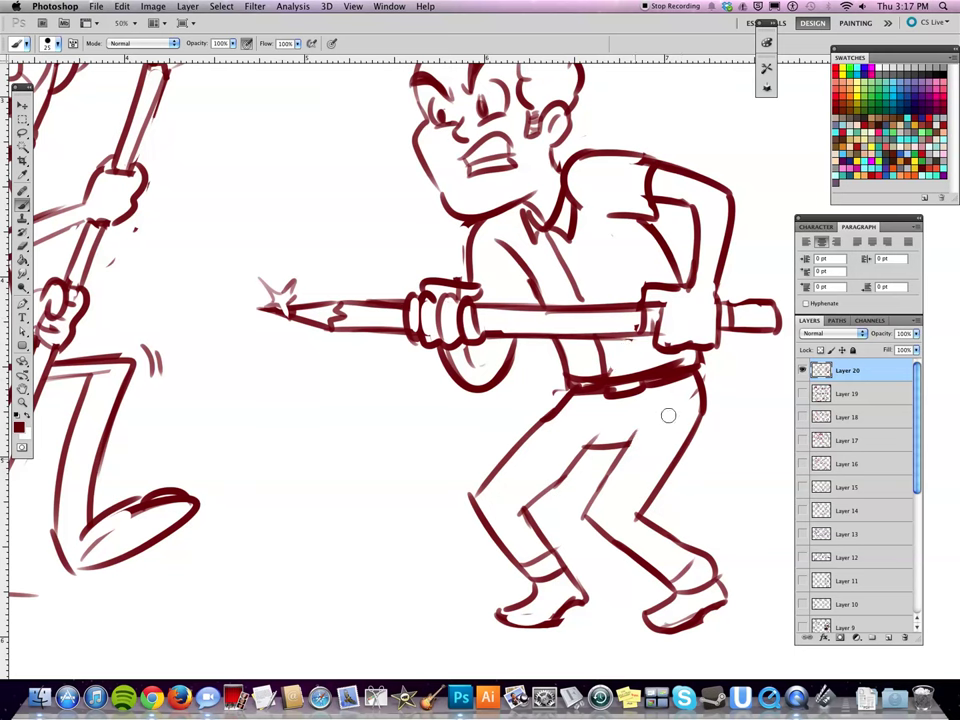
- Redraw the inner leg lines so they meet at a narrower crotch, and round out the seat behind the rear thigh
{"action": "mouse_move", "coordinate": [576, 472]}
{"action": "left_mouse_down"}
{"action": "mouse_move", "coordinate": [602, 439]}
{"action": "mouse_move", "coordinate": [610, 480]}
{"action": "left_mouse_up"}
{"action": "left_click_drag", "start_coordinate": [528, 500], "coordinate": [608, 428]}
{"action": "mouse_move", "coordinate": [588, 505]}
{"action": "left_mouse_down"}
{"action": "mouse_move", "coordinate": [634, 415]}
{"action": "mouse_move", "coordinate": [614, 437]}
{"action": "left_mouse_up"}
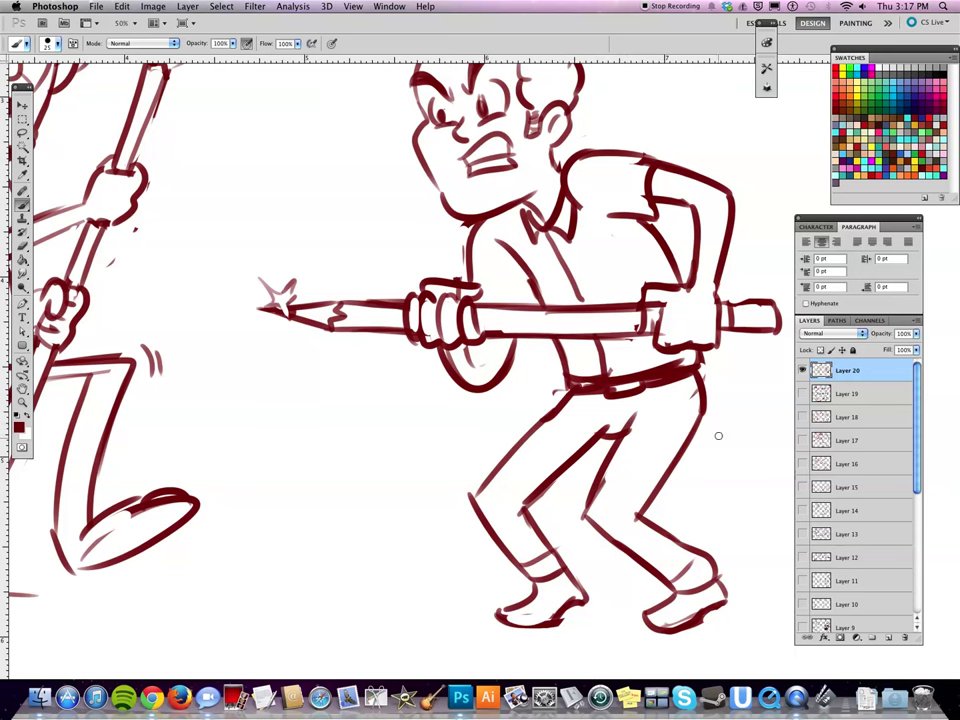
{"action": "left_click_drag", "start_coordinate": [706, 369], "coordinate": [712, 427]}
{"action": "mouse_move", "coordinate": [703, 399]}
{"action": "left_mouse_down"}
{"action": "mouse_move", "coordinate": [696, 423]}
{"action": "mouse_move", "coordinate": [725, 392]}
{"action": "mouse_move", "coordinate": [694, 435]}
{"action": "left_mouse_up"}
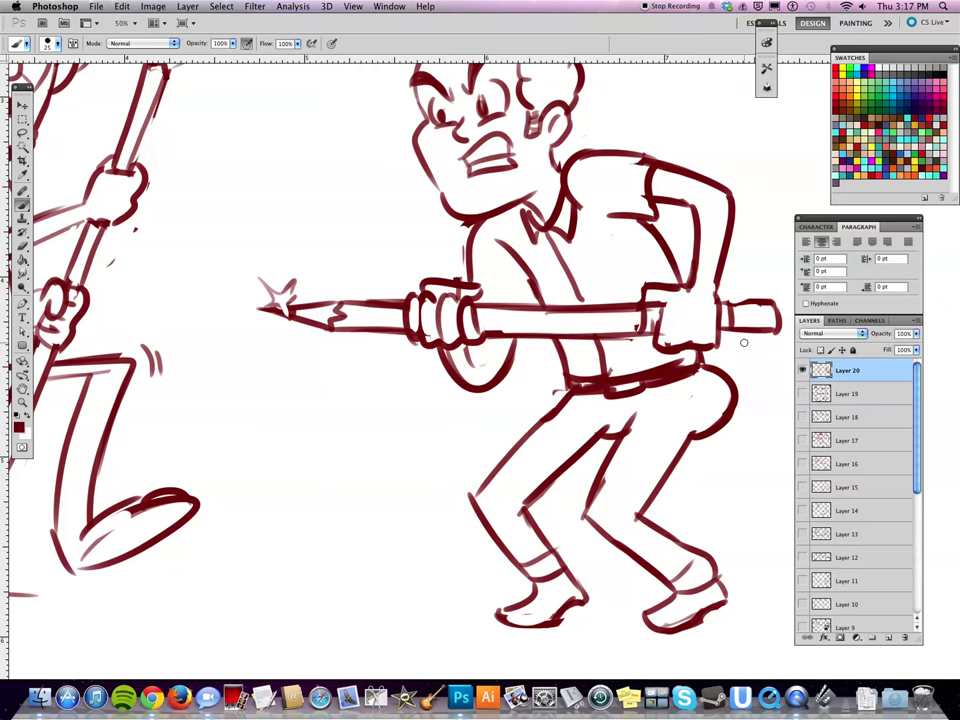
- Lasso the whole pencil man, move him slightly up and away from the charging man, and deselect him
{"action": "key", "text": "super+minus"}
{"action": "key", "text": "super+minus"}
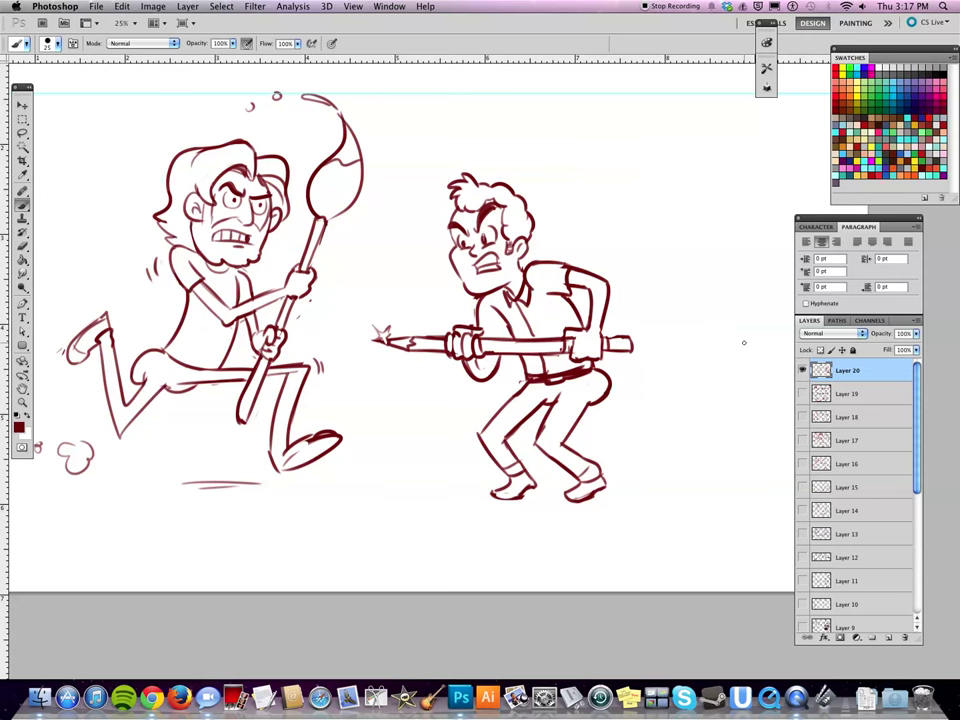
{"action": "left_click", "coordinate": [22, 132]}
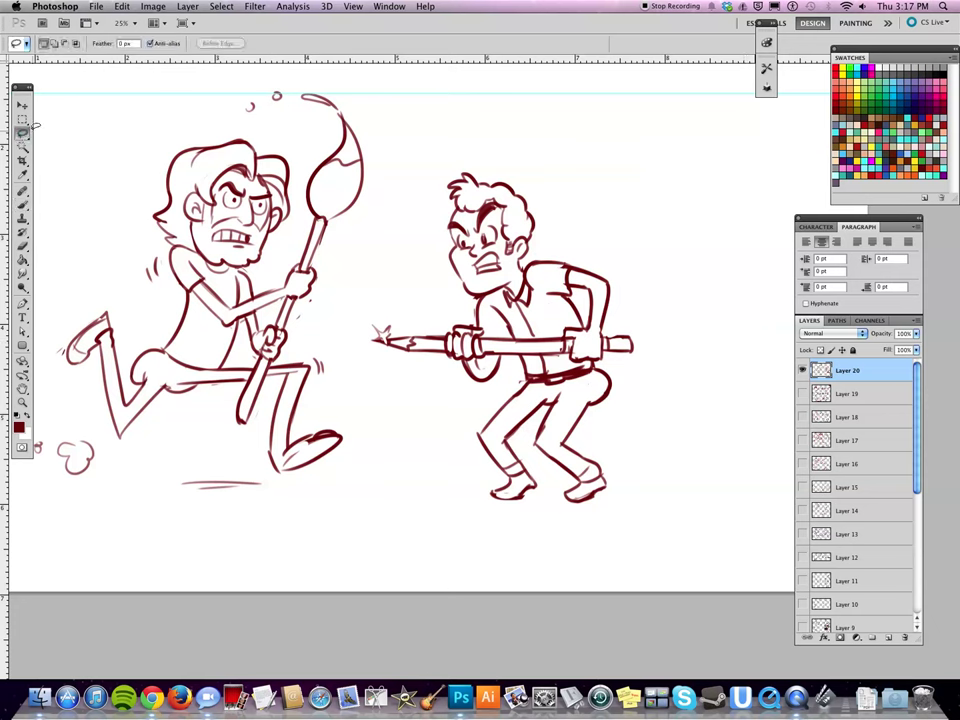
{"action": "mouse_move", "coordinate": [415, 137]}
{"action": "left_mouse_down"}
{"action": "mouse_move", "coordinate": [346, 298]}
{"action": "mouse_move", "coordinate": [410, 472]}
{"action": "mouse_move", "coordinate": [572, 537]}
{"action": "mouse_move", "coordinate": [689, 452]}
{"action": "mouse_move", "coordinate": [628, 212]}
{"action": "mouse_move", "coordinate": [470, 128]}
{"action": "mouse_move", "coordinate": [412, 136]}
{"action": "left_mouse_up"}
{"action": "left_click", "coordinate": [22, 105]}
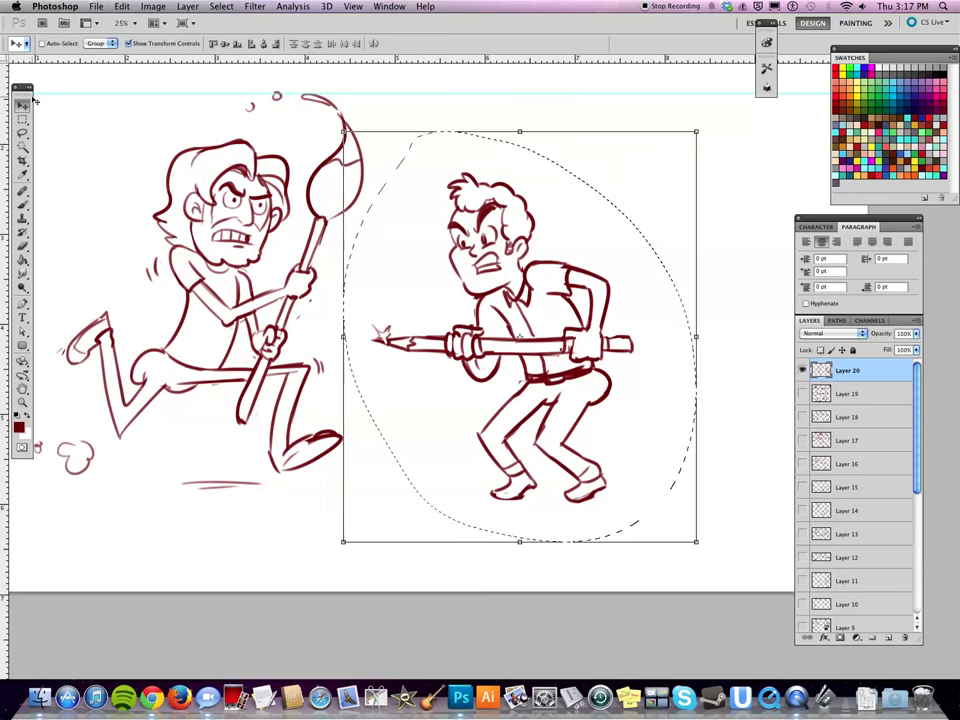
{"action": "mouse_move", "coordinate": [524, 294]}
{"action": "left_mouse_down"}
{"action": "mouse_move", "coordinate": [515, 228]}
{"action": "mouse_move", "coordinate": [486, 220]}
{"action": "mouse_move", "coordinate": [478, 258]}
{"action": "mouse_move", "coordinate": [529, 240]}
{"action": "mouse_move", "coordinate": [551, 271]}
{"action": "mouse_move", "coordinate": [579, 271]}
{"action": "left_mouse_up"}
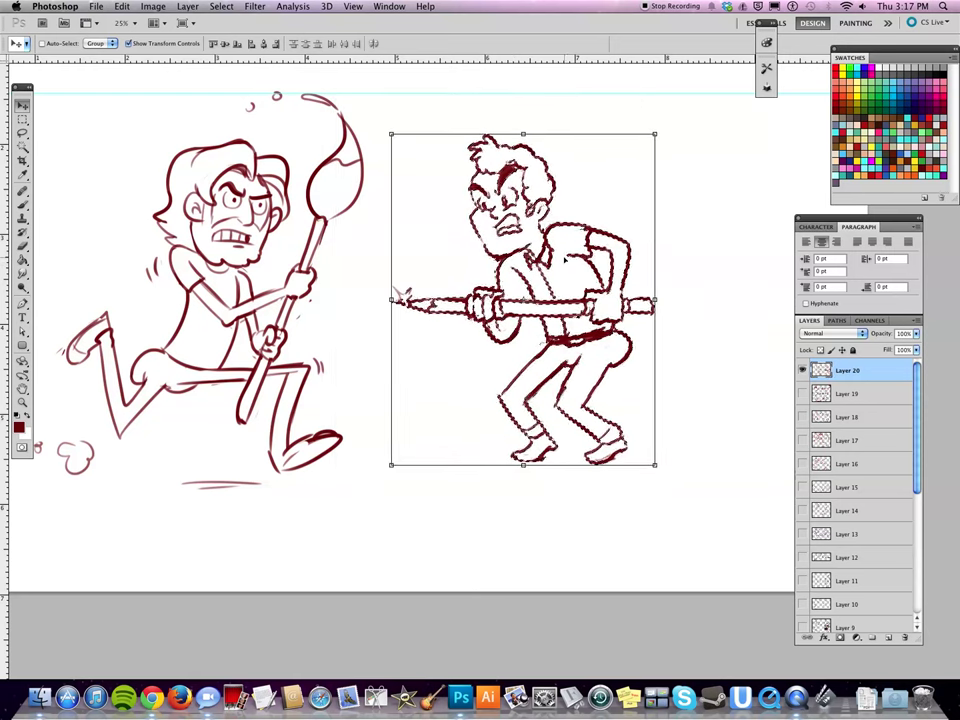
{"action": "left_click", "coordinate": [22, 118]}
{"action": "left_click", "coordinate": [392, 107]}
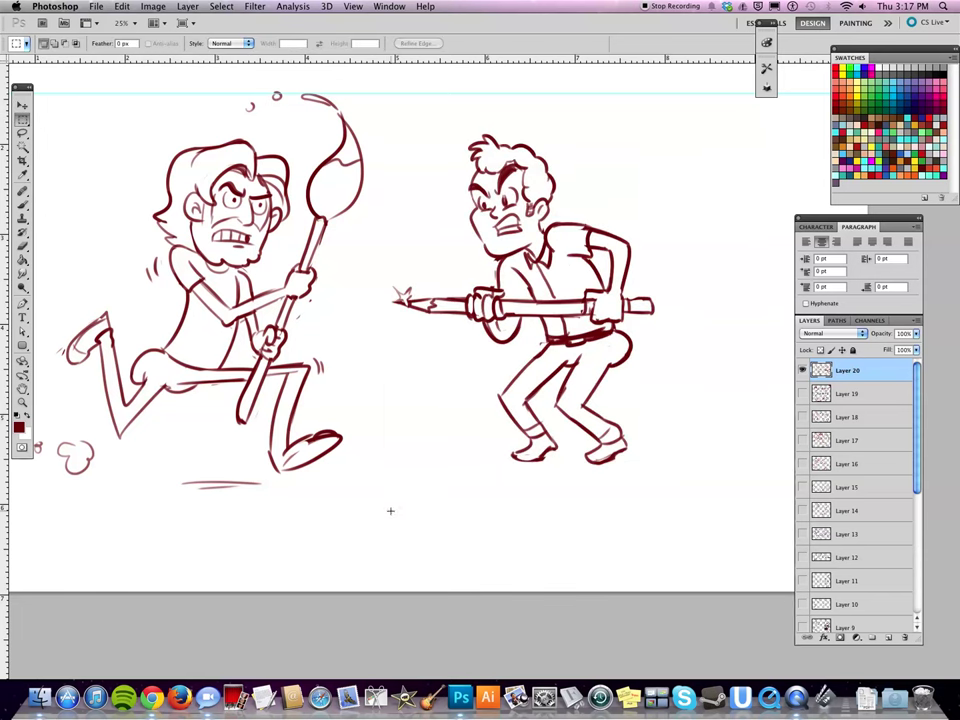
- Brush a jagged lightning-bolt line between the two men as a divider
{"action": "left_click", "coordinate": [22, 204]}
{"action": "mouse_move", "coordinate": [435, 102]}
{"action": "left_mouse_down"}
{"action": "mouse_move", "coordinate": [375, 279]}
{"action": "mouse_move", "coordinate": [372, 487]}
{"action": "left_mouse_up"}
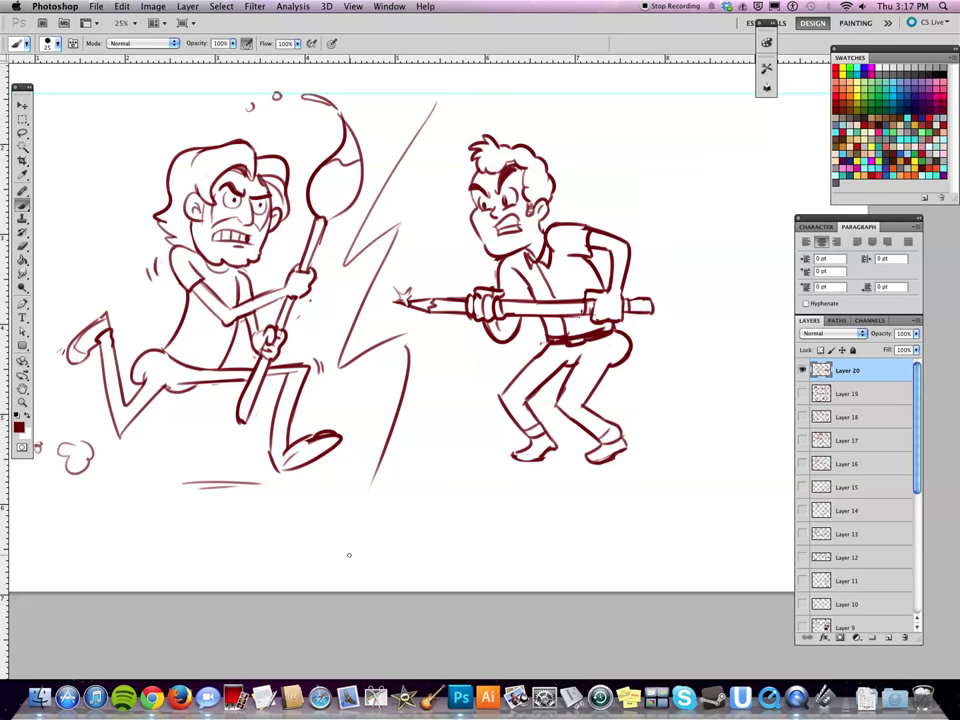
- Add paired short diagonal accent strokes around the scene's four corners and small hair ticks on the pencil man's forearms
{"action": "left_click_drag", "start_coordinate": [646, 122], "coordinate": [616, 156]}
{"action": "left_click_drag", "start_coordinate": [648, 138], "coordinate": [624, 160]}
{"action": "left_click_drag", "start_coordinate": [655, 413], "coordinate": [688, 442]}
{"action": "left_click_drag", "start_coordinate": [662, 423], "coordinate": [693, 452]}
{"action": "left_click_drag", "start_coordinate": [104, 98], "coordinate": [135, 116]}
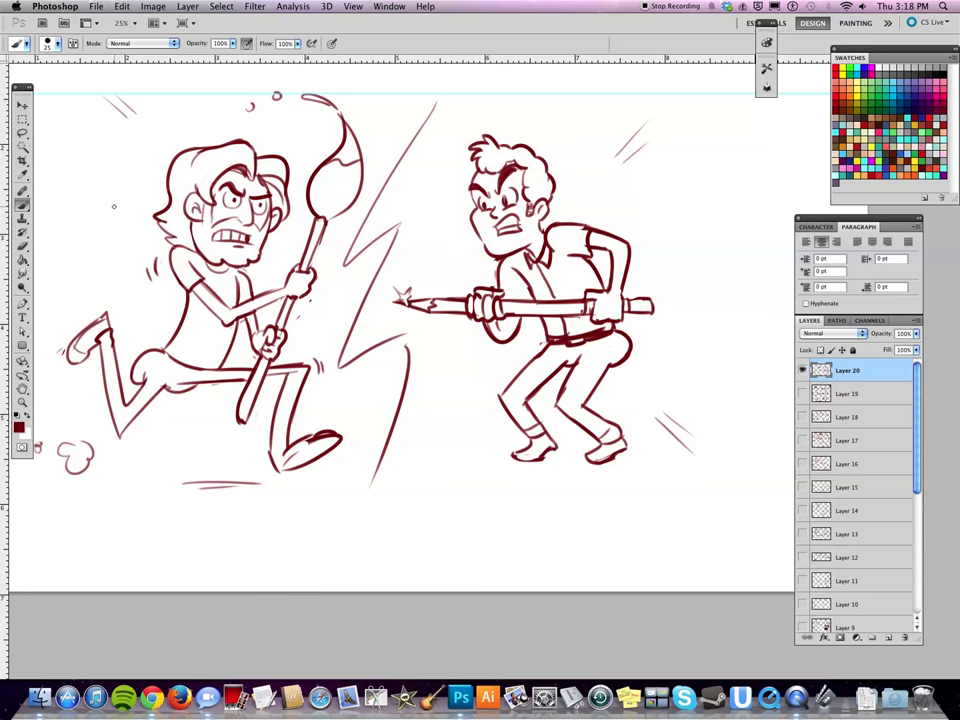
{"action": "left_click_drag", "start_coordinate": [92, 515], "coordinate": [128, 482]}
{"action": "left_click_drag", "start_coordinate": [618, 283], "coordinate": [635, 262]}
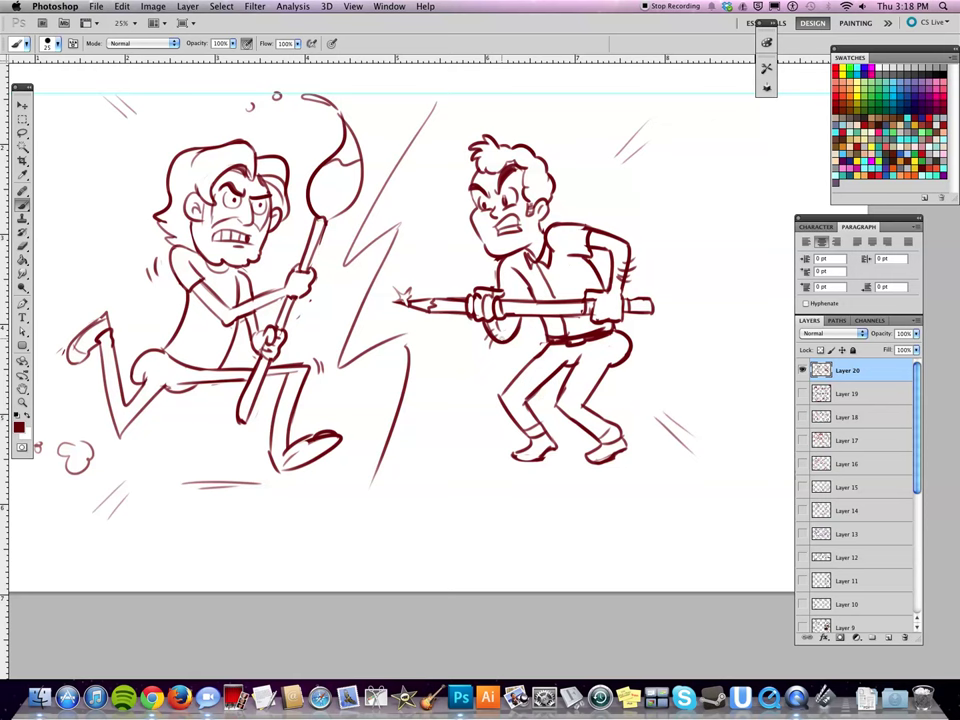